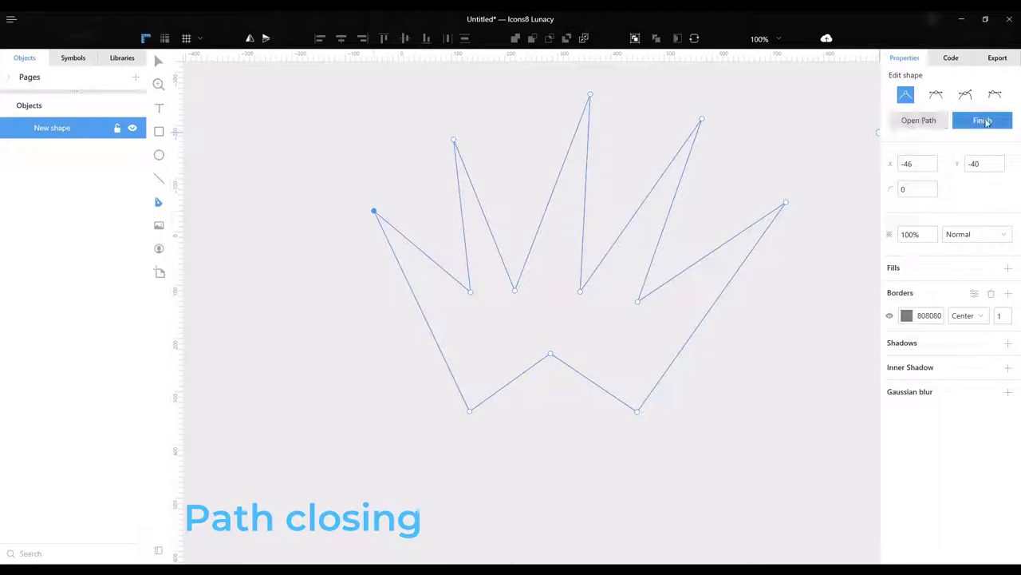
Finish the closed crown path, reopen the shape for node editing and break it into an open path.
click(984, 120)
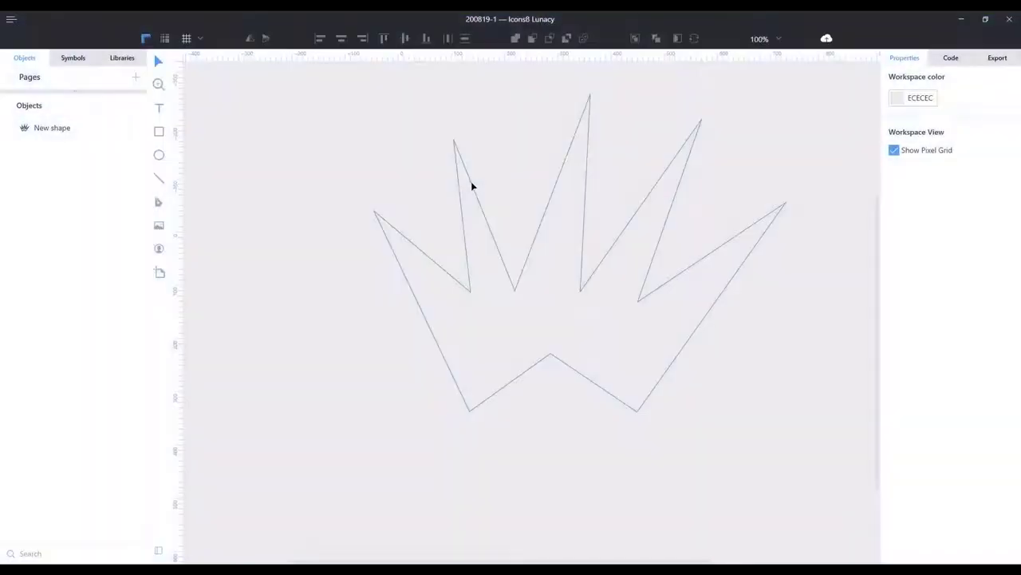
click(472, 187)
double_click(472, 187)
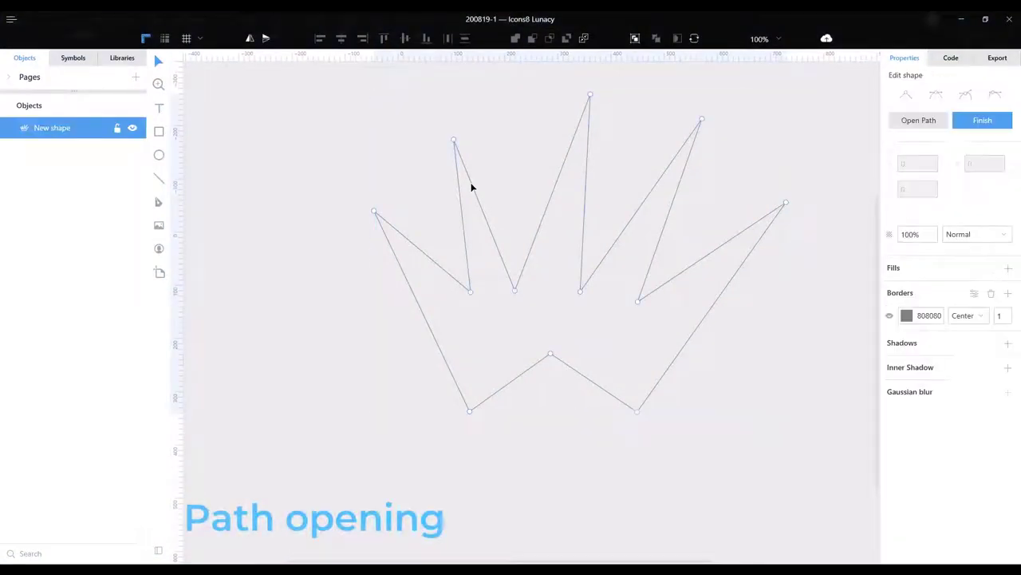
click(454, 141)
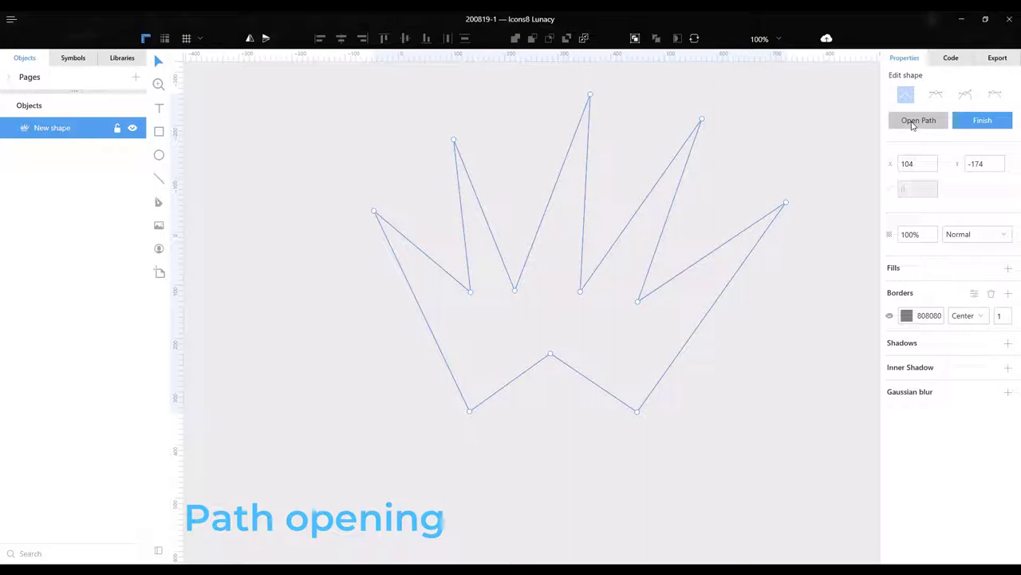
click(914, 125)
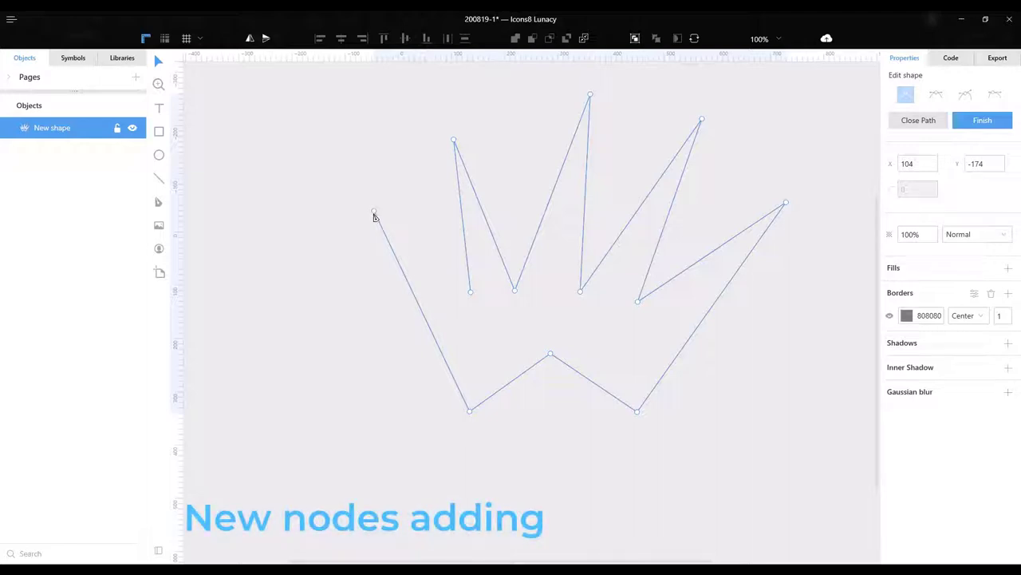
Move the path's open left end to about (-201, 140), add a spike peaking at about (-148, -32), close the path and adjust the new valley to about (73, 219).
drag(375, 216, 293, 313)
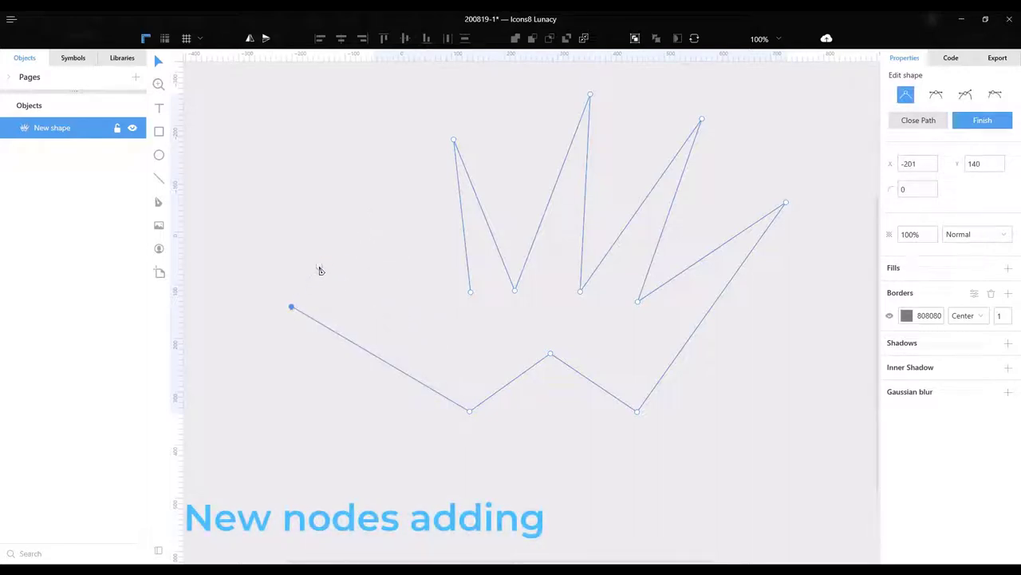
click(464, 364)
click(320, 215)
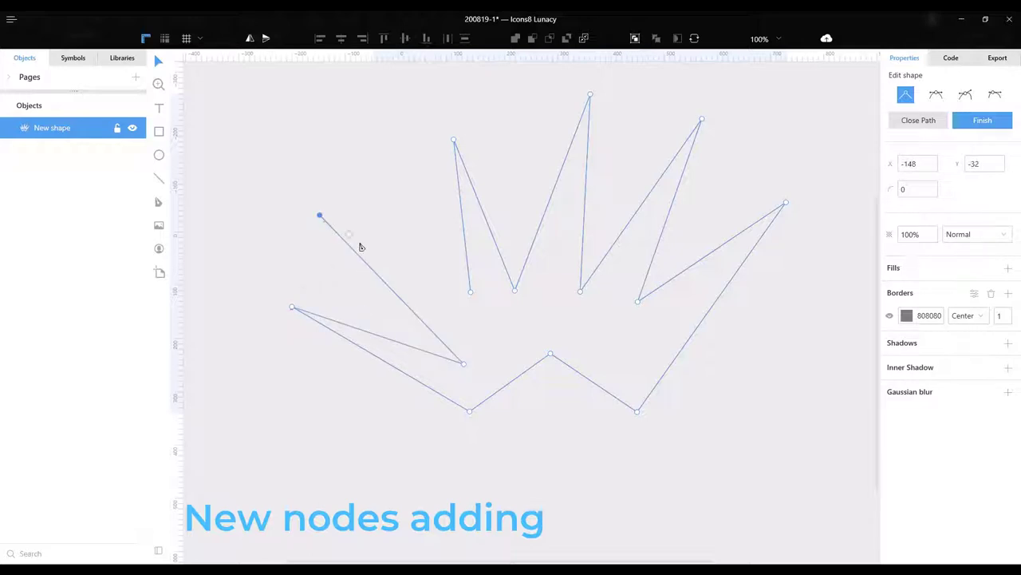
click(471, 294)
drag(465, 368, 438, 352)
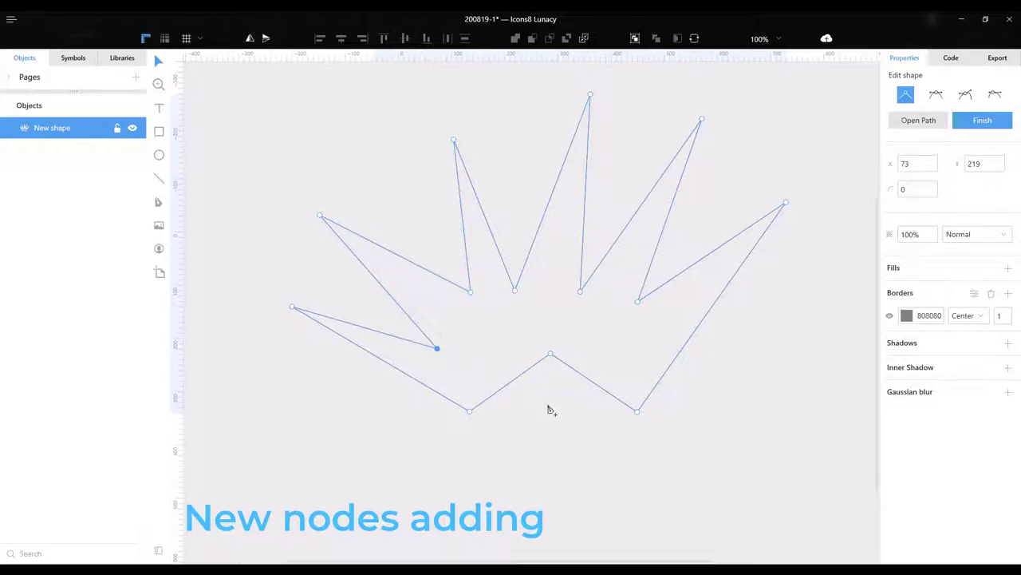
Convert the middle node of the crown's lower edge into a smooth node with symmetric handles.
click(551, 354)
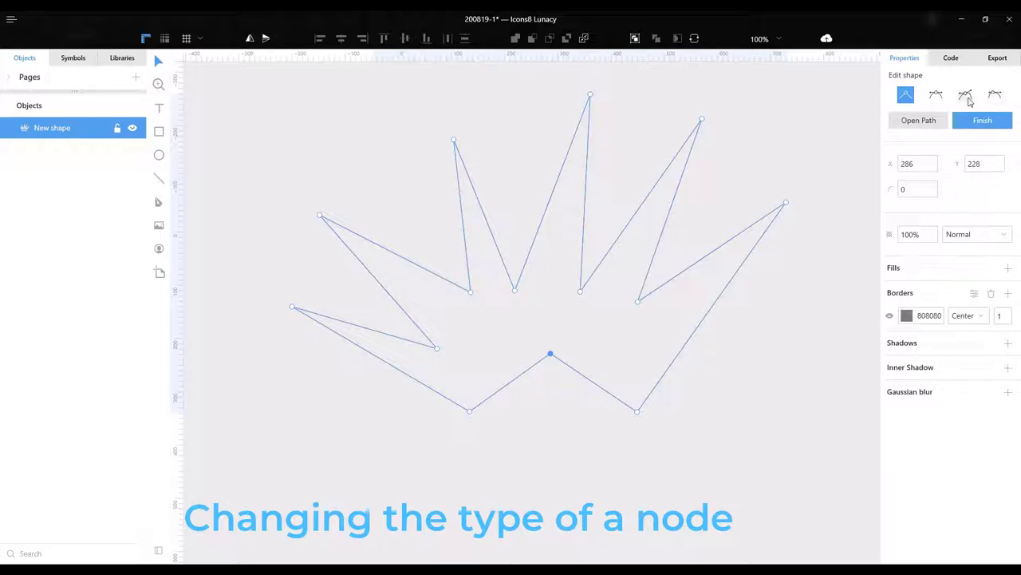
click(941, 96)
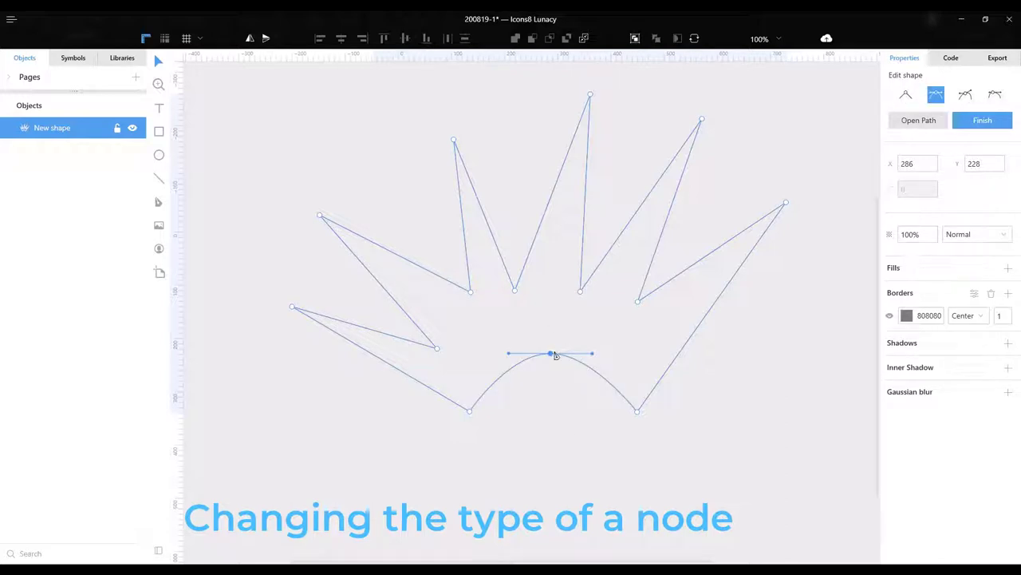
click(637, 411)
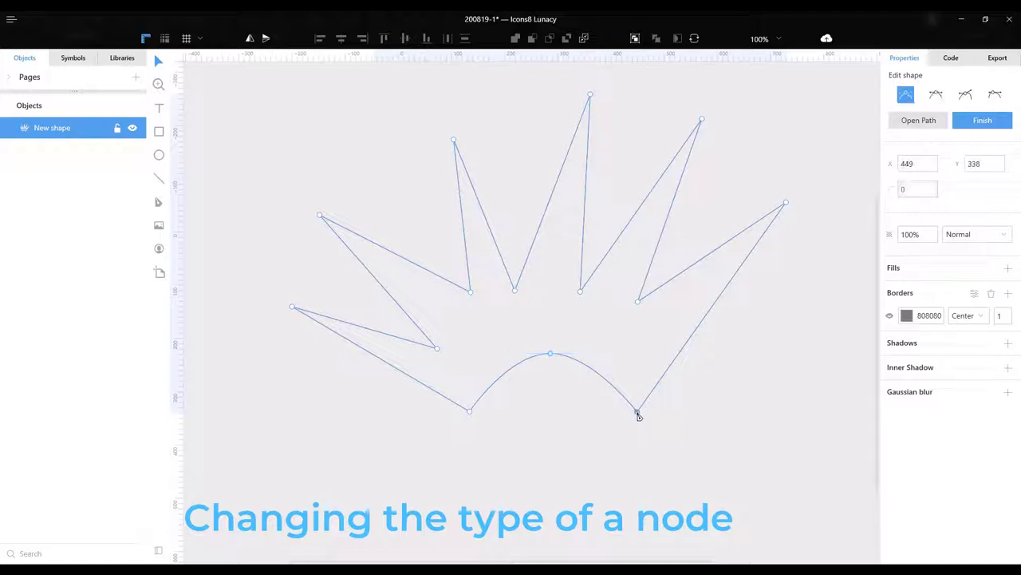
Round the crown's rightmost upper valley node with a corner radius of 150.
click(638, 301)
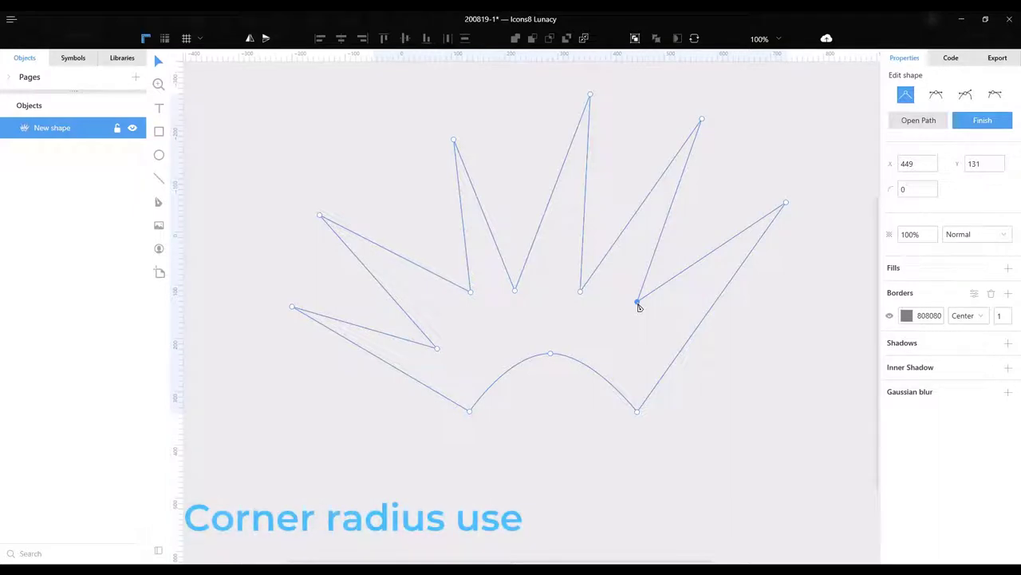
drag(922, 189, 946, 58)
click(930, 188)
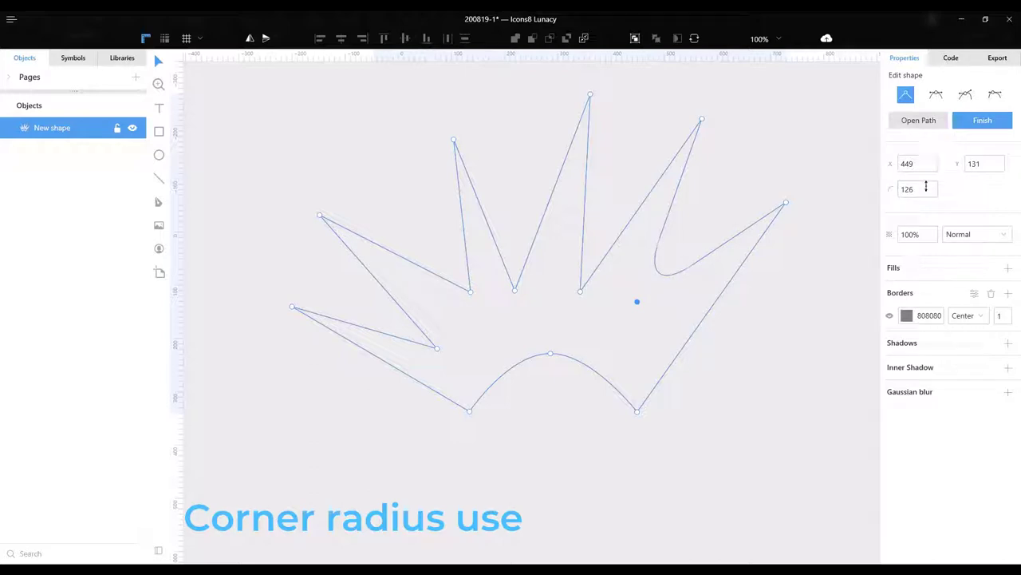
text(150)
key(Return)
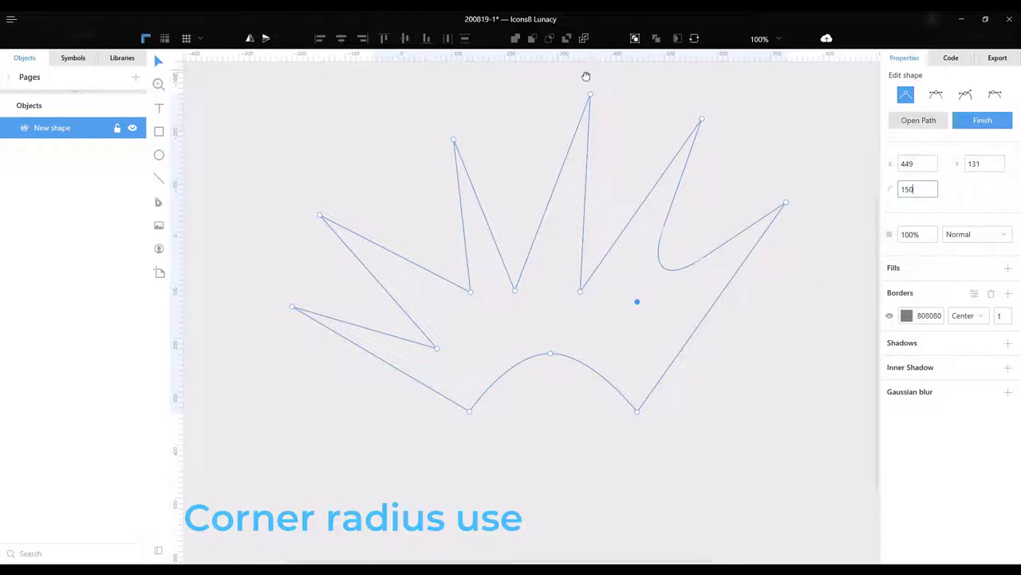
Add a horizontal guide at the rounded valley's lowest point and round the next three valleys to meet it, using radius 118 for the leftmost.
drag(580, 268, 584, 271)
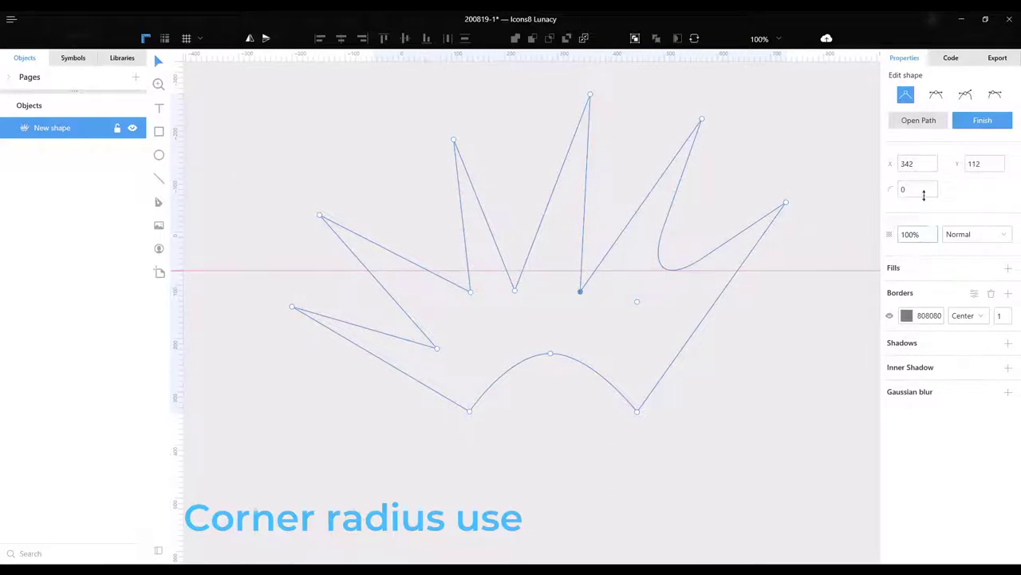
drag(924, 194, 931, 114)
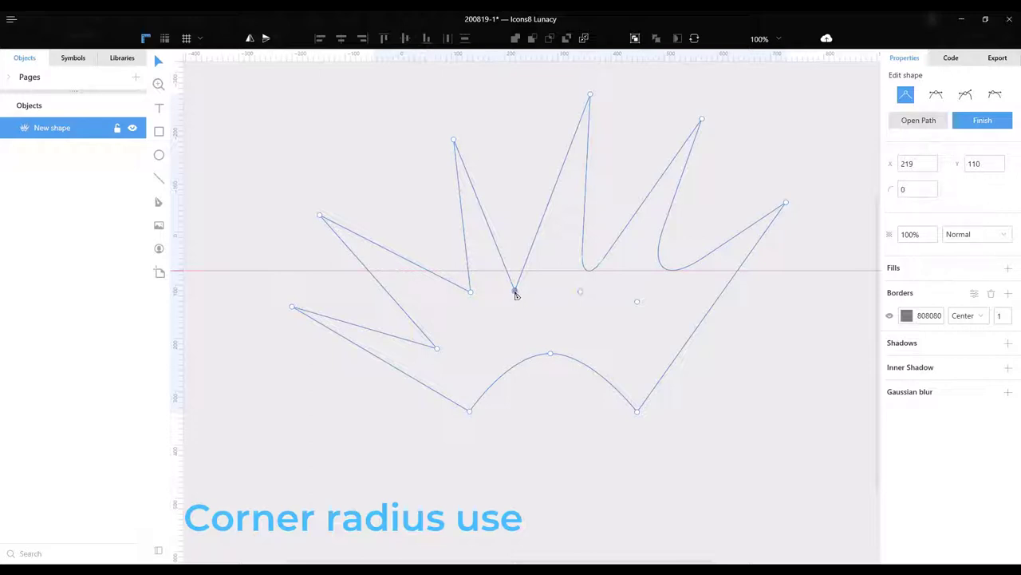
click(515, 293)
drag(915, 188, 923, 119)
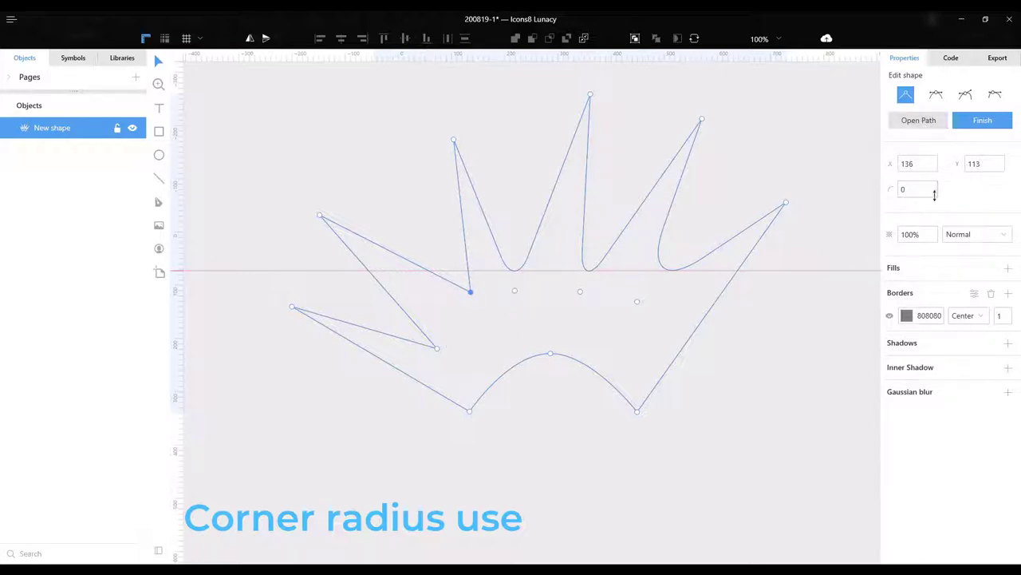
drag(932, 194, 908, 74)
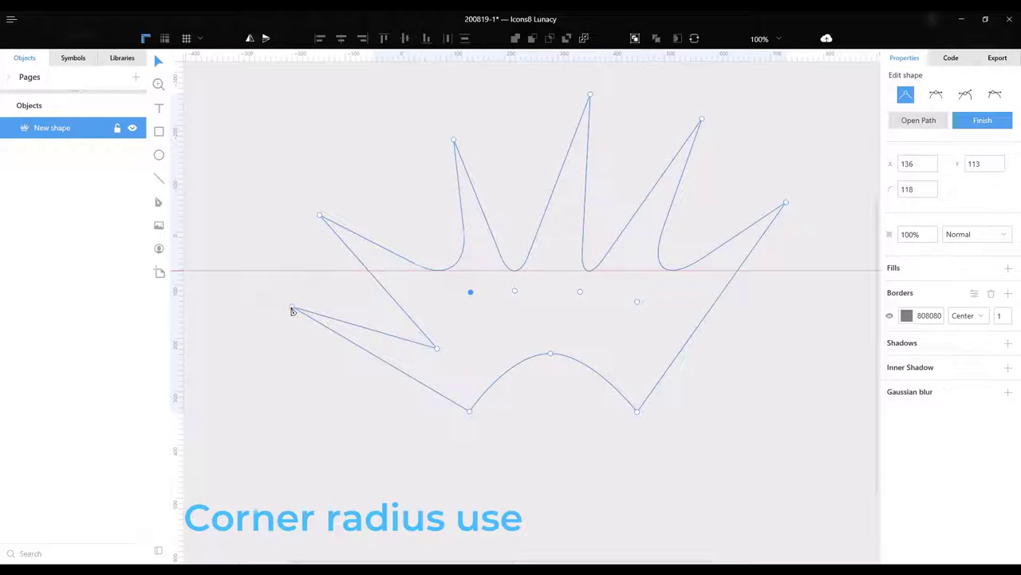
Move the crown's leftmost tip to about (-287, 34) and round the neighbouring inner valley with a corner radius of about 521.
drag(292, 309, 247, 253)
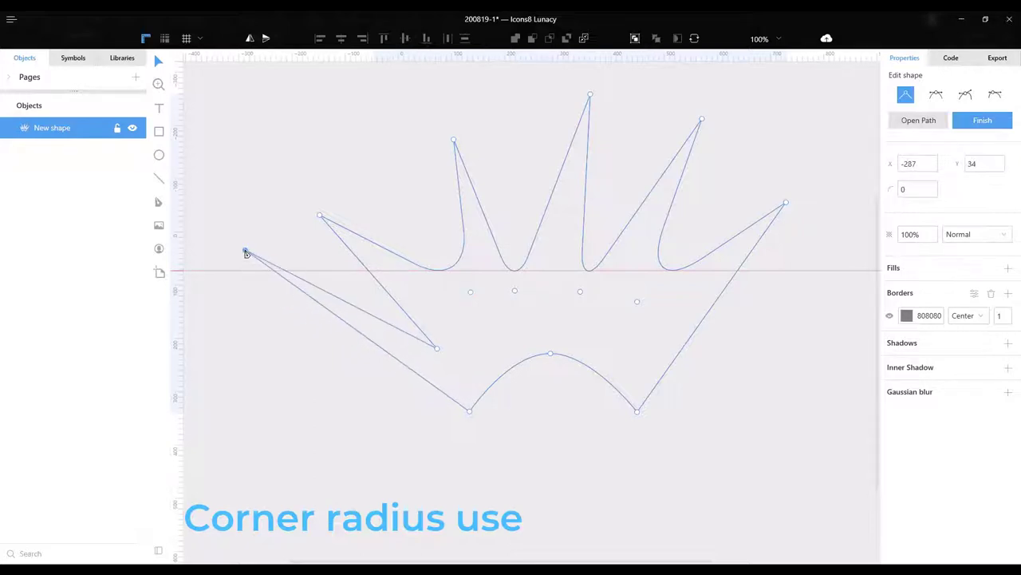
click(436, 349)
drag(932, 196, 932, 119)
drag(929, 189, 937, 119)
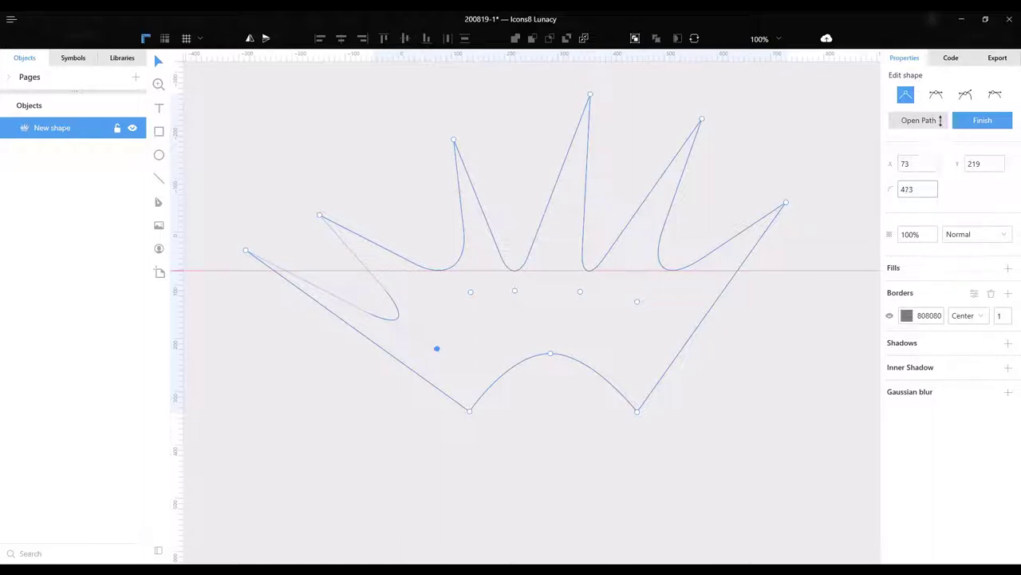
mouse_move(926, 190)
mouse_down()
mouse_move(928, 155)
mouse_move(928, 221)
mouse_move(929, 181)
mouse_up()
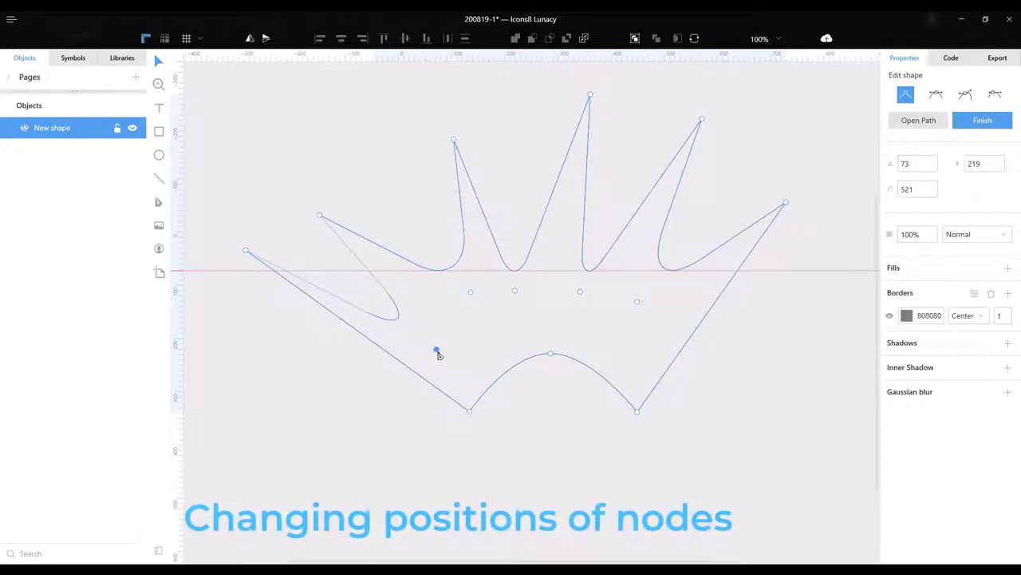
Move the leftmost valley node to about (-46, 89) and the second tip to about (-53, -94), then set the next valley's corner radius to 84.
drag(438, 349, 376, 285)
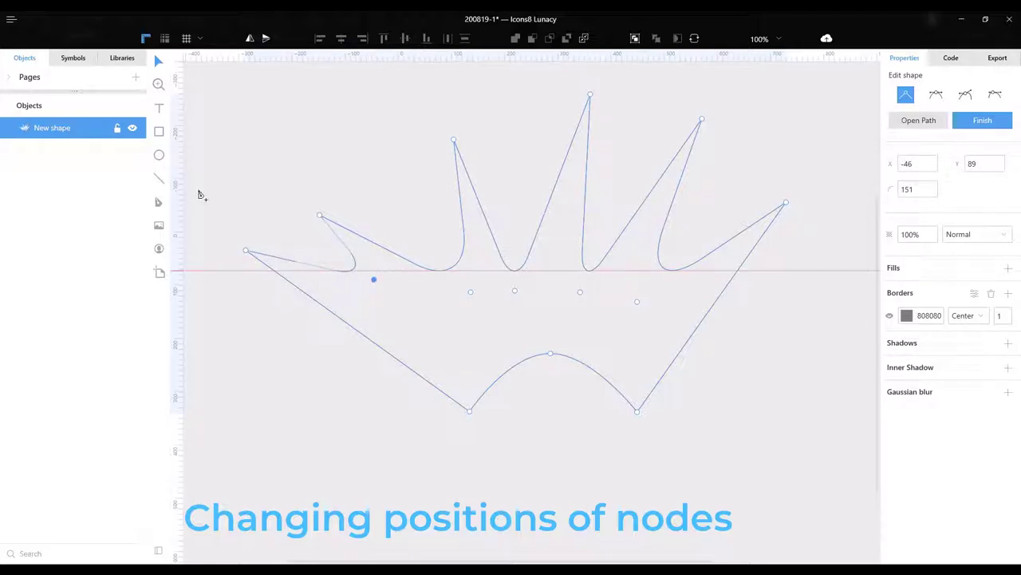
drag(319, 216, 372, 188)
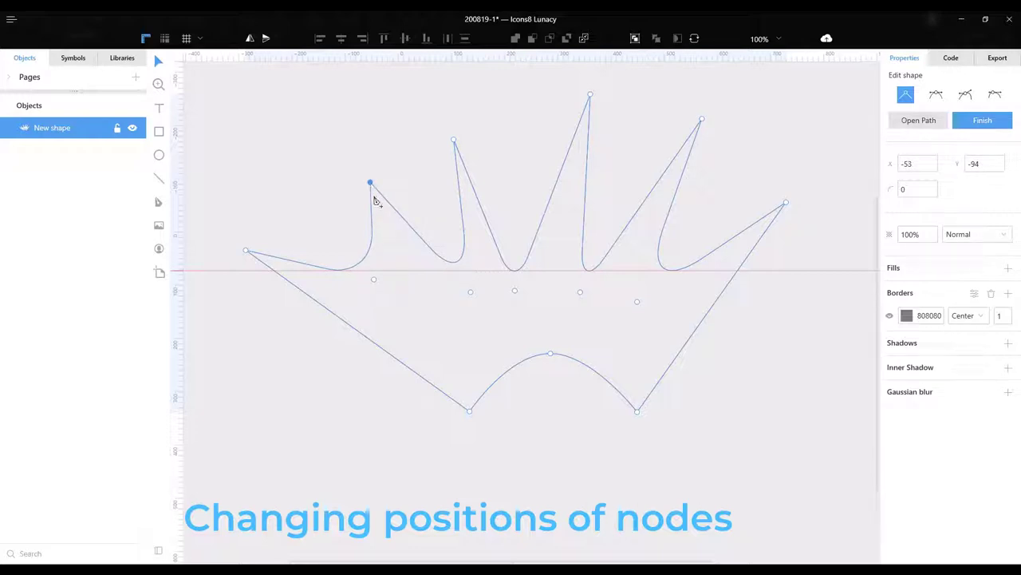
click(471, 292)
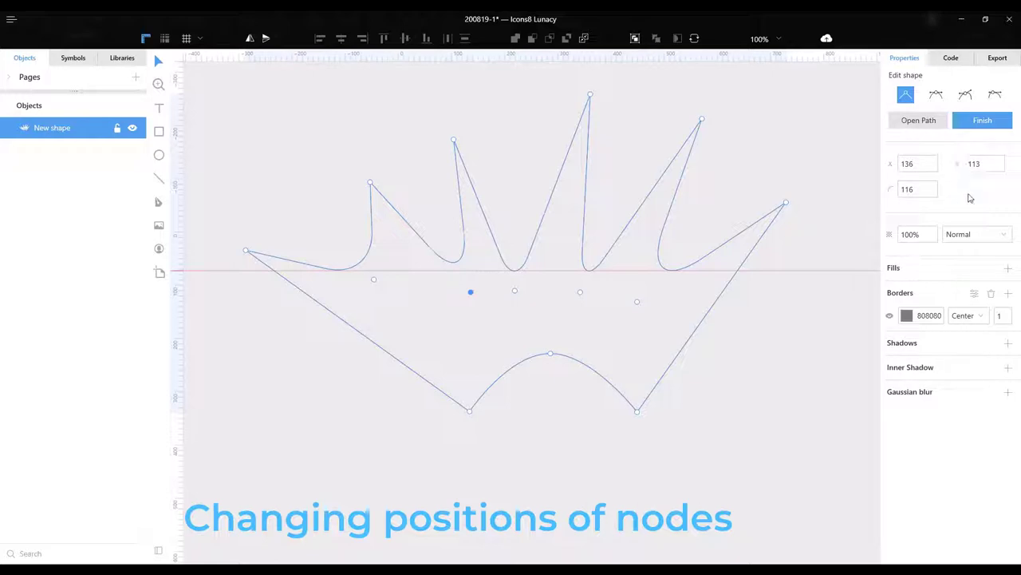
drag(930, 189, 933, 222)
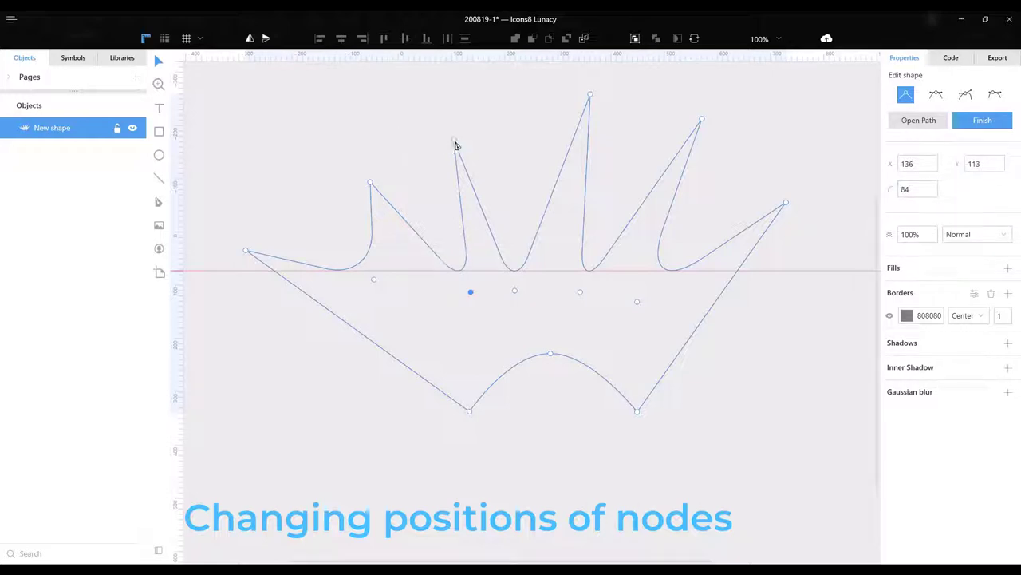
Reposition the third spike's tip to about (78, -228) and the tallest central spike's tip to about (299, -257).
drag(455, 143, 496, 148)
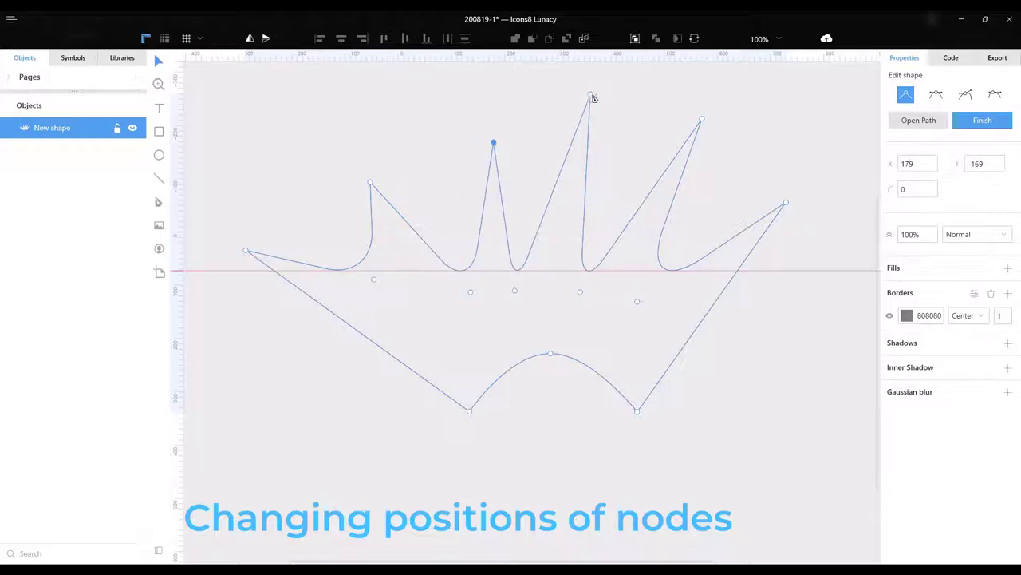
drag(593, 97, 561, 98)
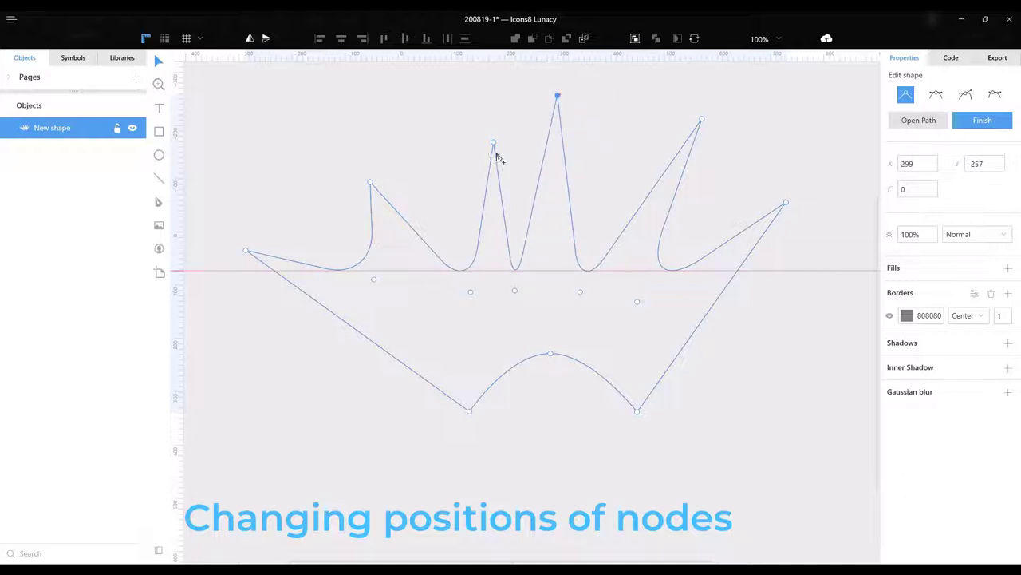
drag(493, 144, 439, 111)
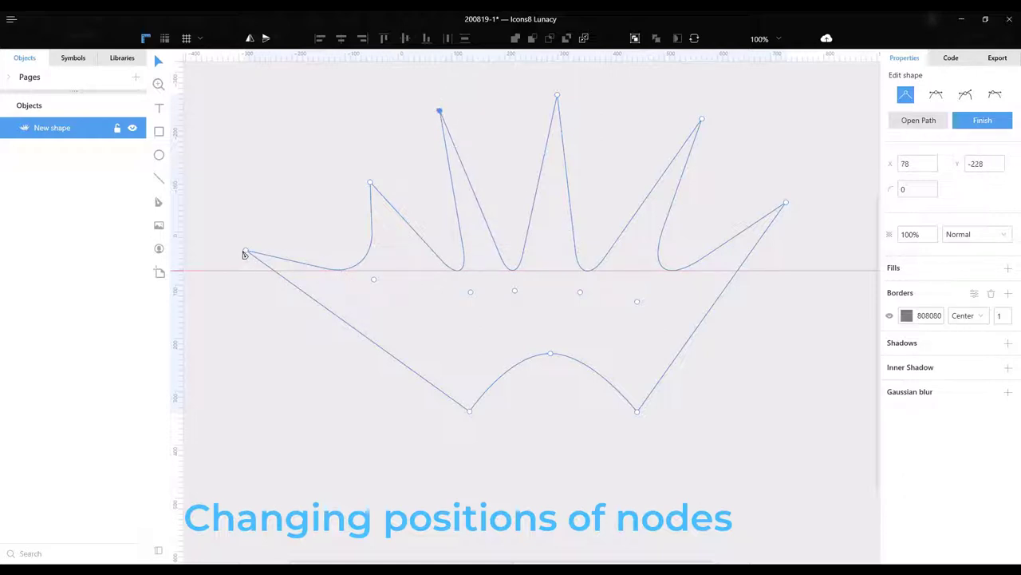
Move the leftmost tip to about (-230, -2) and its valley node to about (-29, 109), and finish editing the shape.
drag(245, 254, 276, 235)
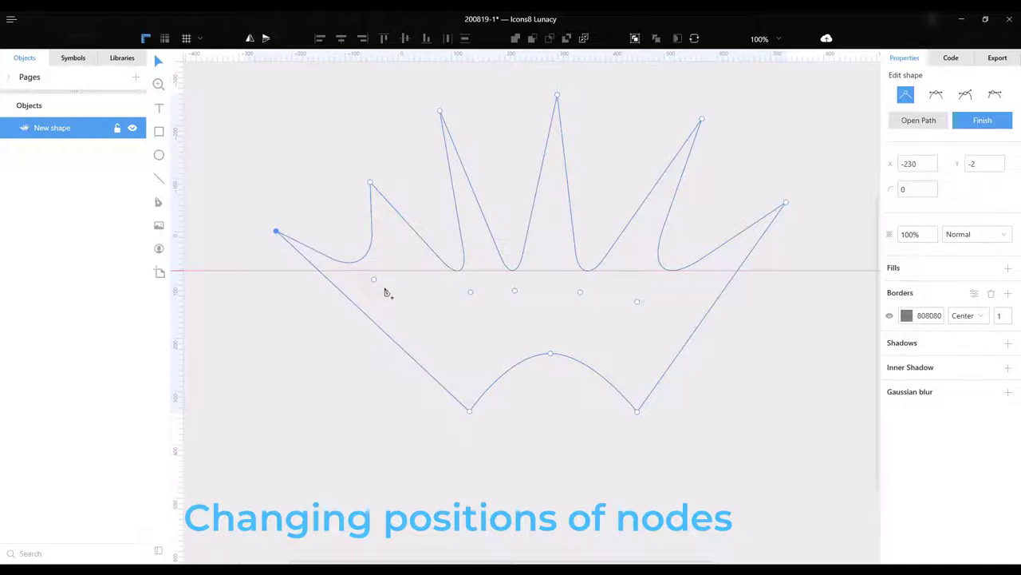
drag(374, 280, 383, 290)
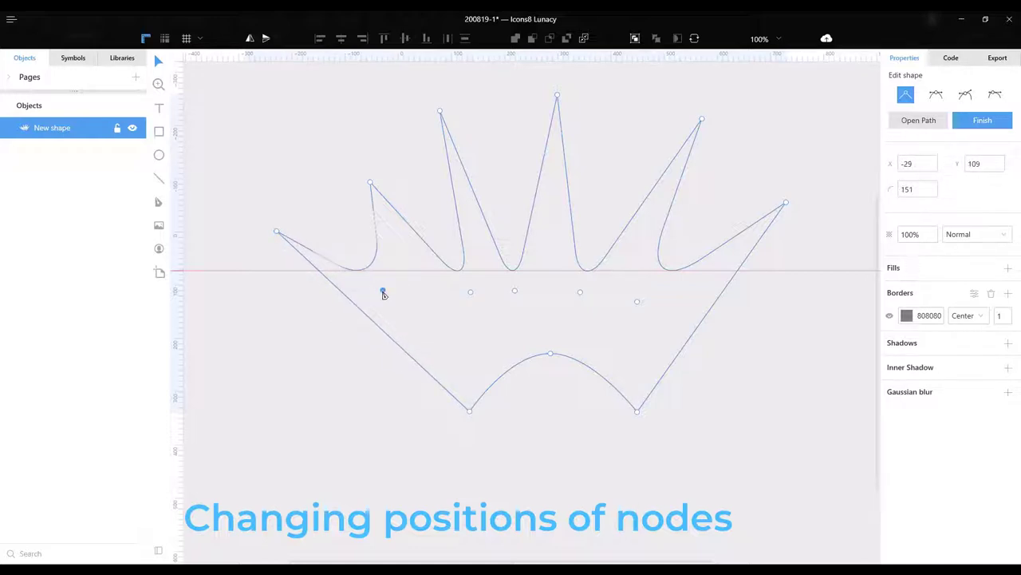
click(984, 118)
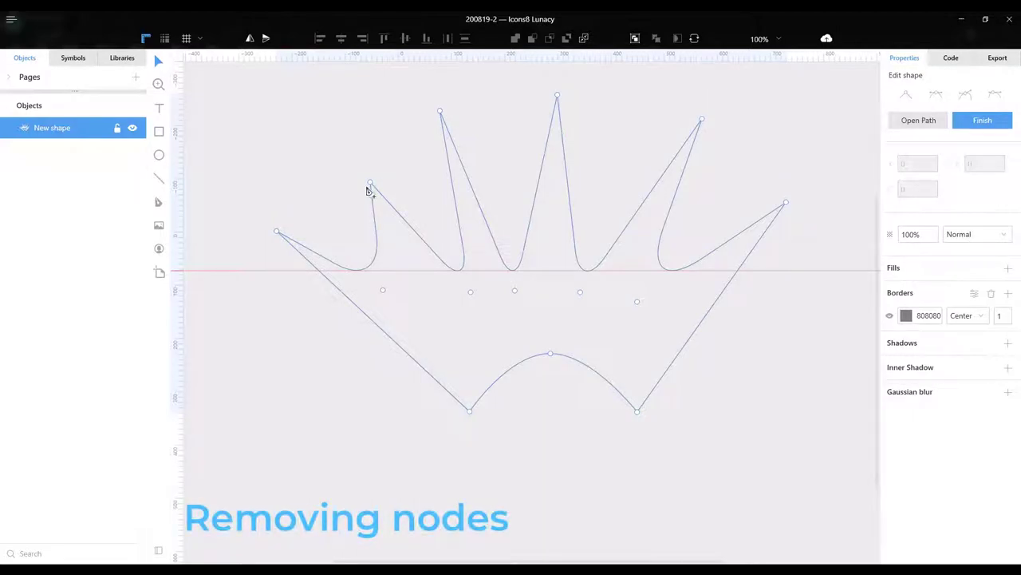
Delete the second and central spike tips, plus the third spike's tip and the three valley nodes around it as a group.
click(371, 184)
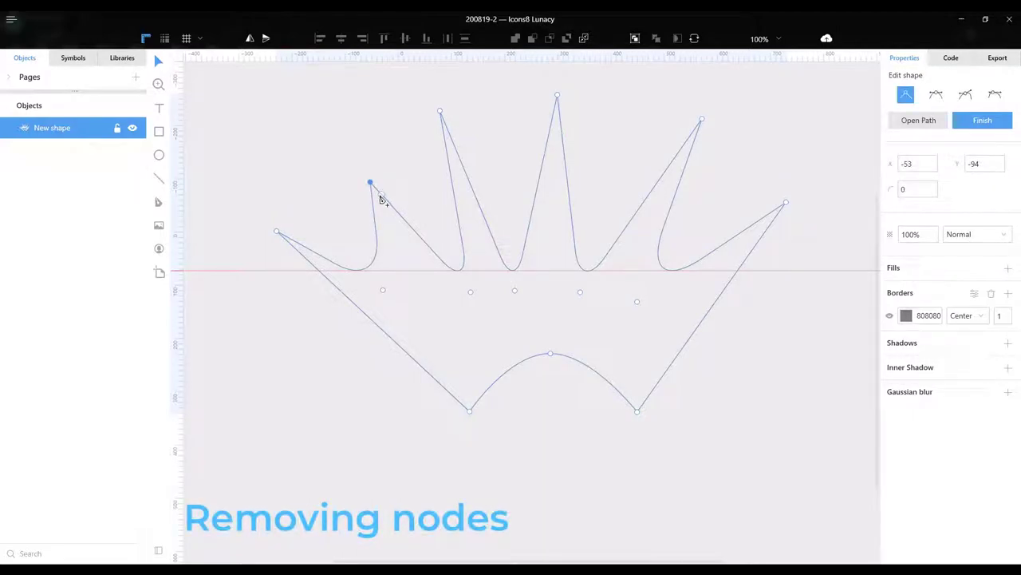
key(Delete)
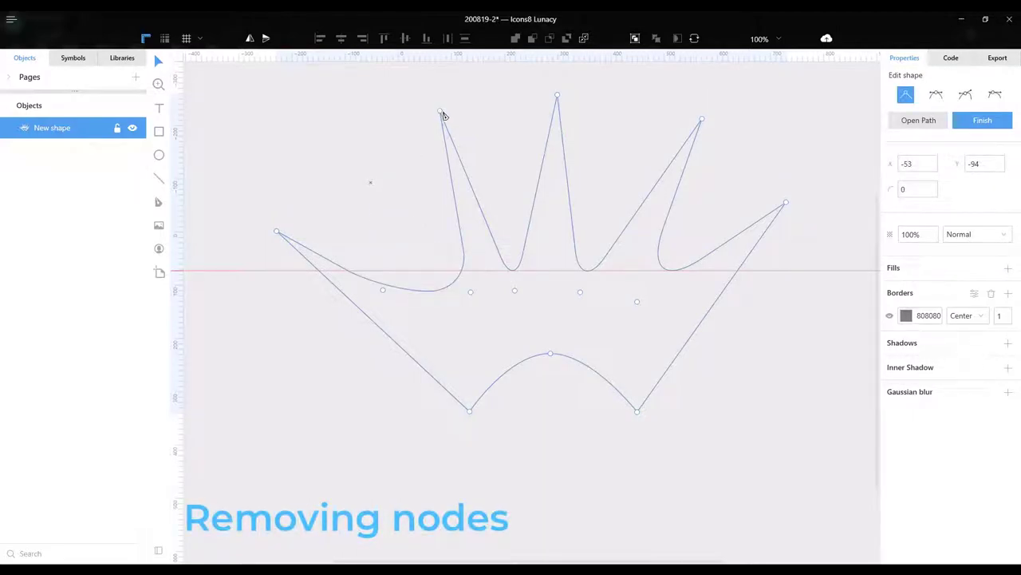
click(557, 96)
key(Delete)
drag(325, 91, 551, 296)
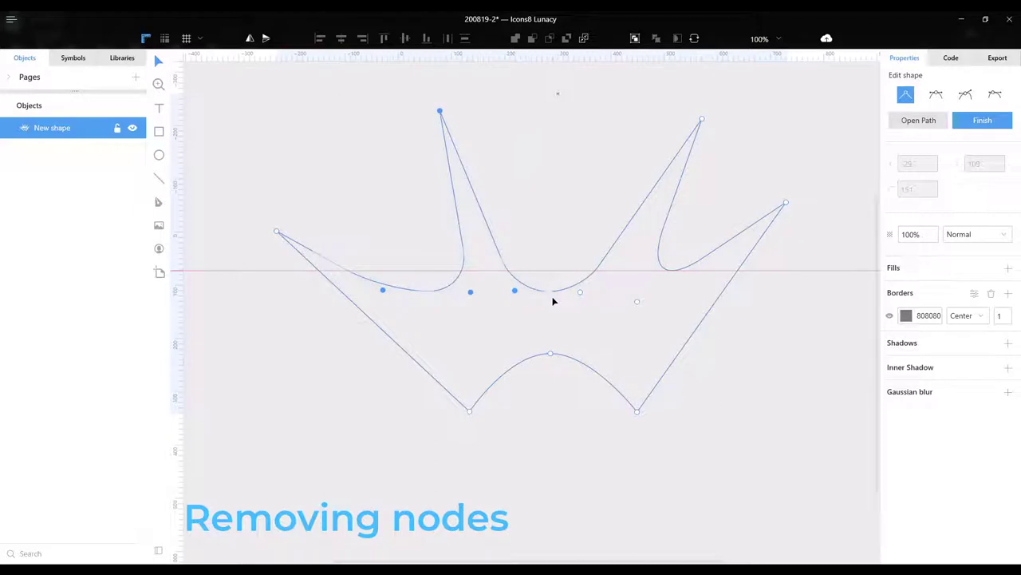
key(Delete)
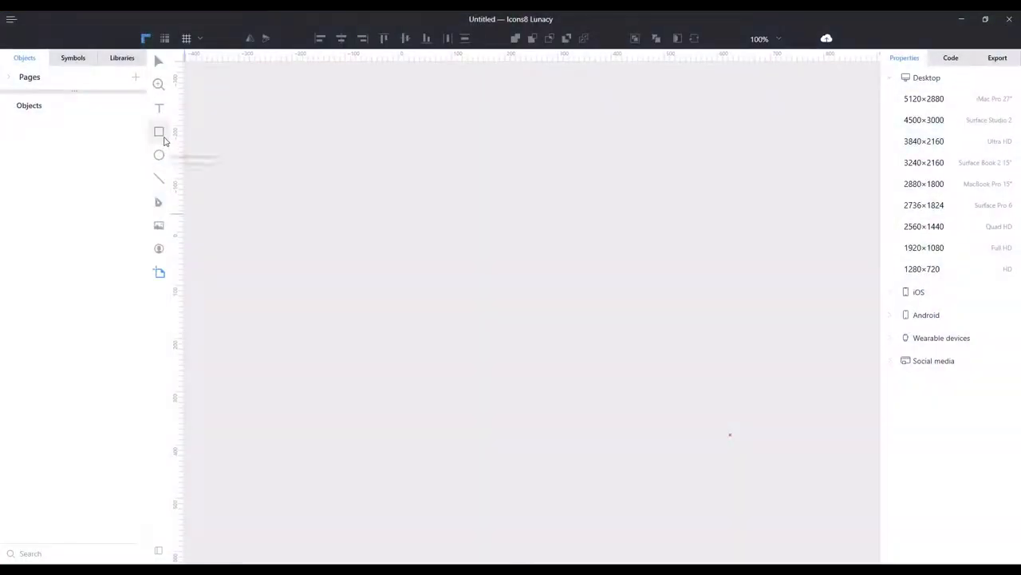
Draw a rectangle about 248 by 146 on the empty canvas of the new document.
click(160, 133)
drag(415, 203, 547, 282)
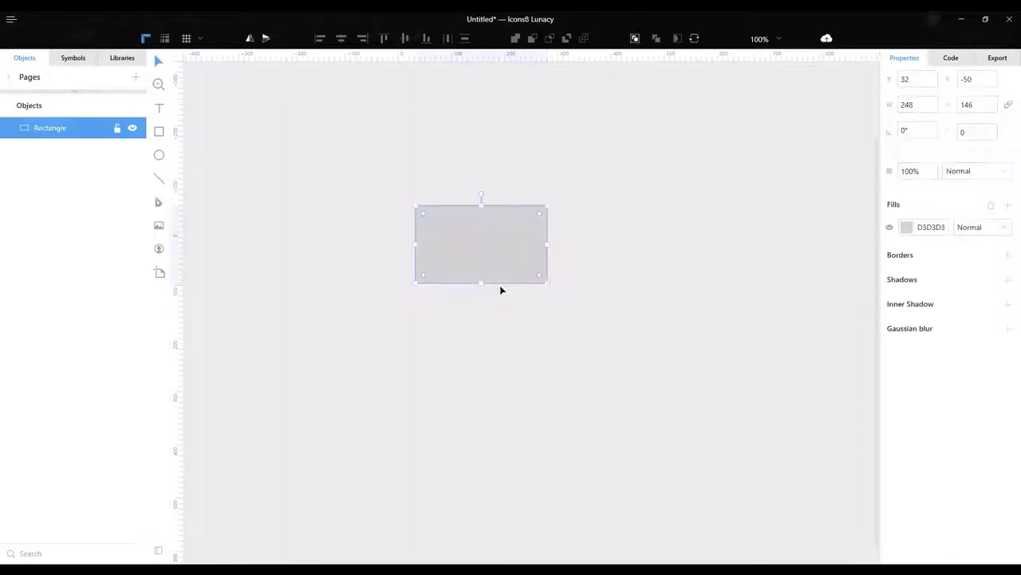
Add a node at the middle of the rectangle's upper edge and raise it to (160, -132) as a roof peak.
double_click(508, 241)
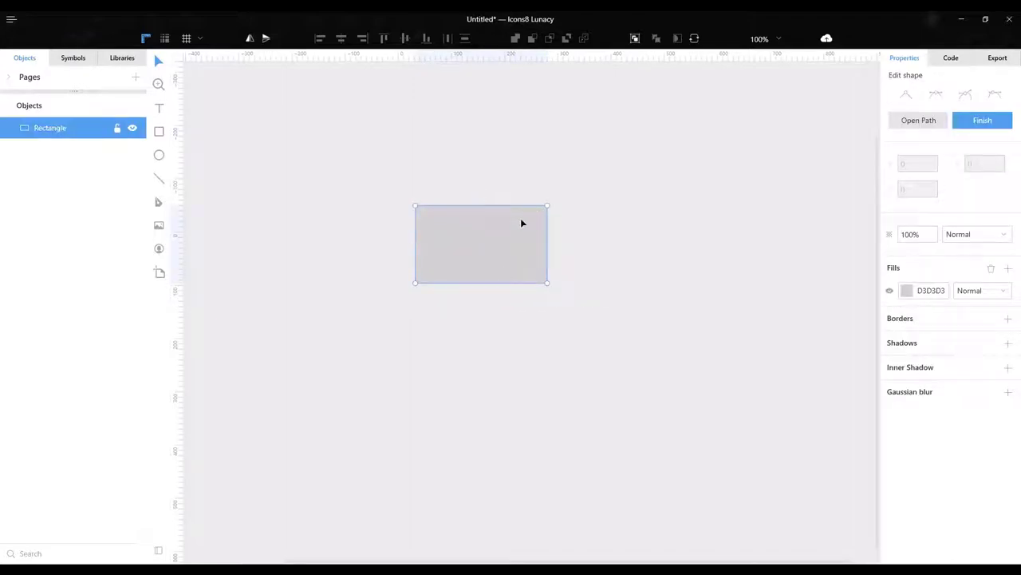
click(482, 209)
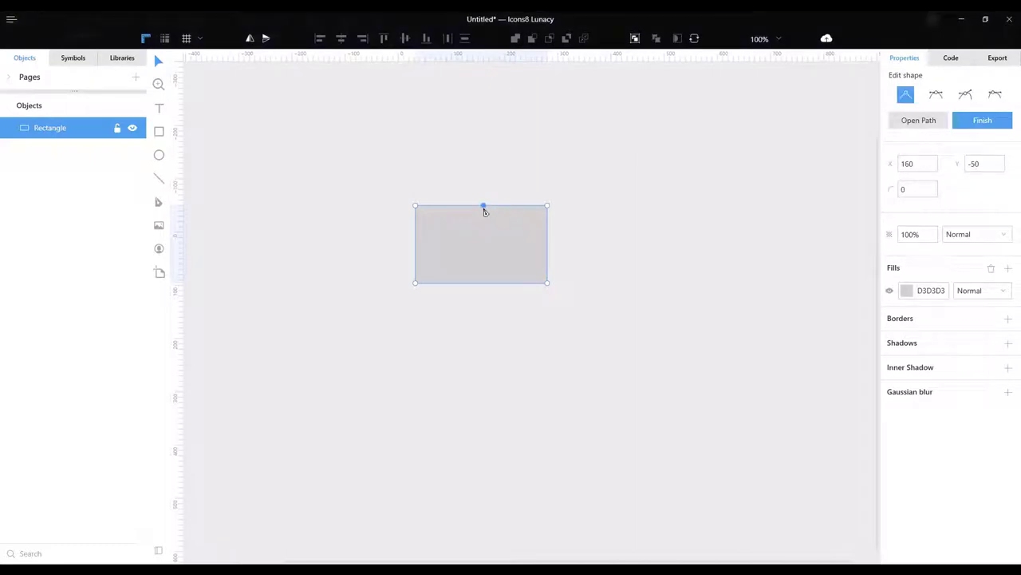
drag(482, 197, 482, 164)
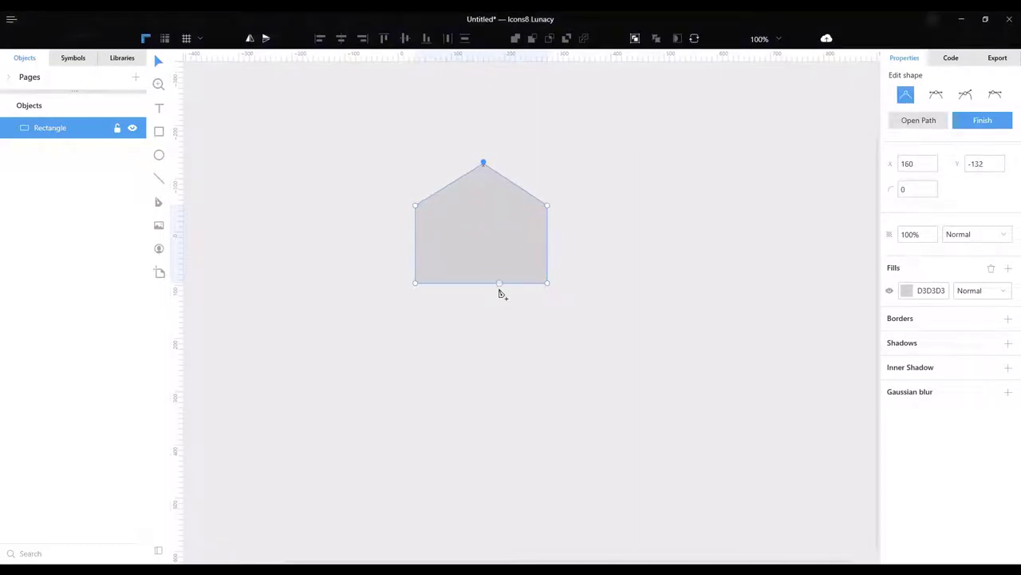
Cut a doorway by adding four nodes along the bottom edge and raising the inner two to about (123, 33) and (186, 34).
click(462, 283)
click(496, 284)
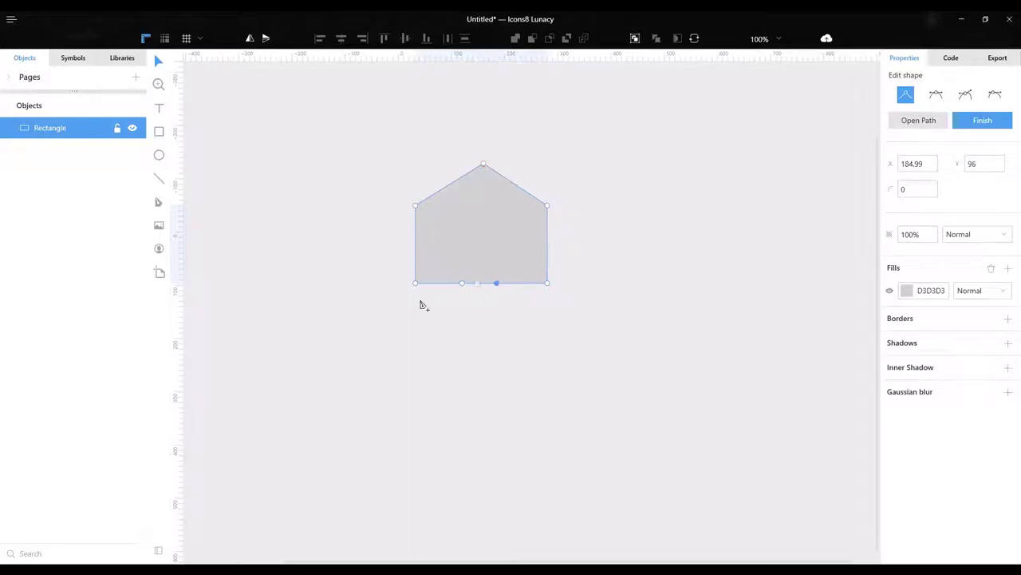
click(473, 283)
drag(478, 284, 464, 253)
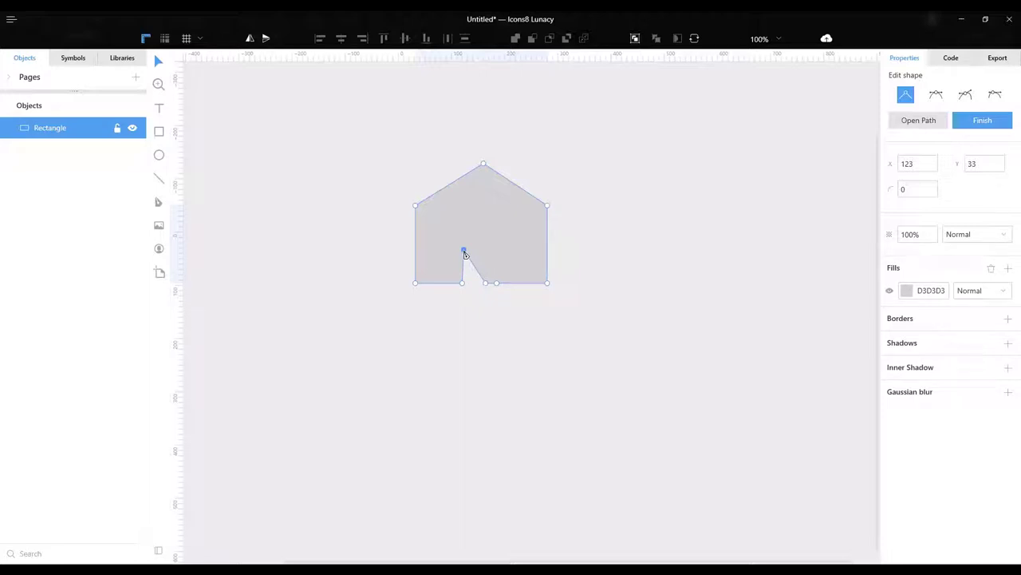
drag(484, 283, 498, 254)
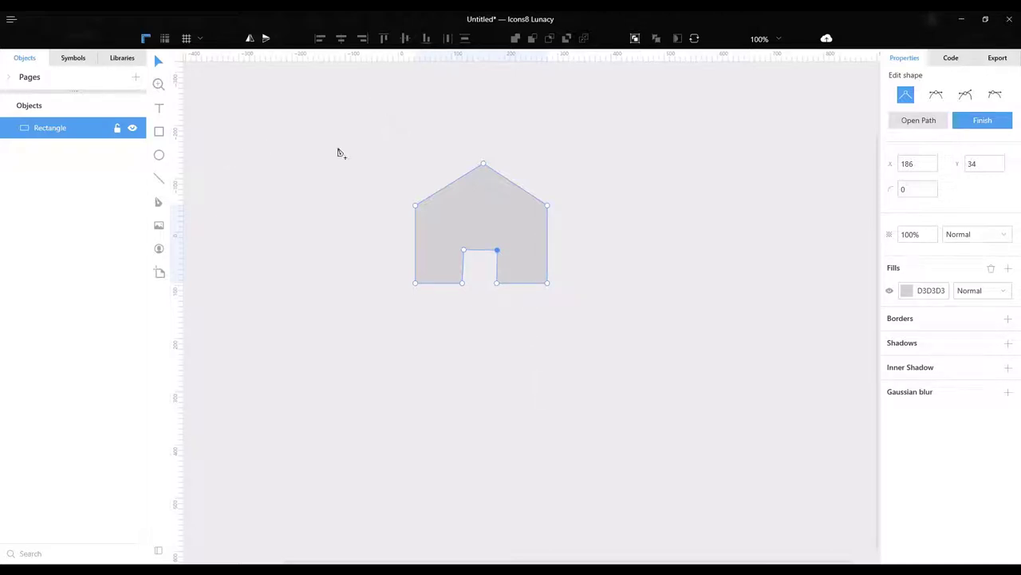
Form a chimney from four added nodes on the right roof slope, raising the middle two to about Y -133.5, and finish editing.
click(515, 187)
click(515, 187)
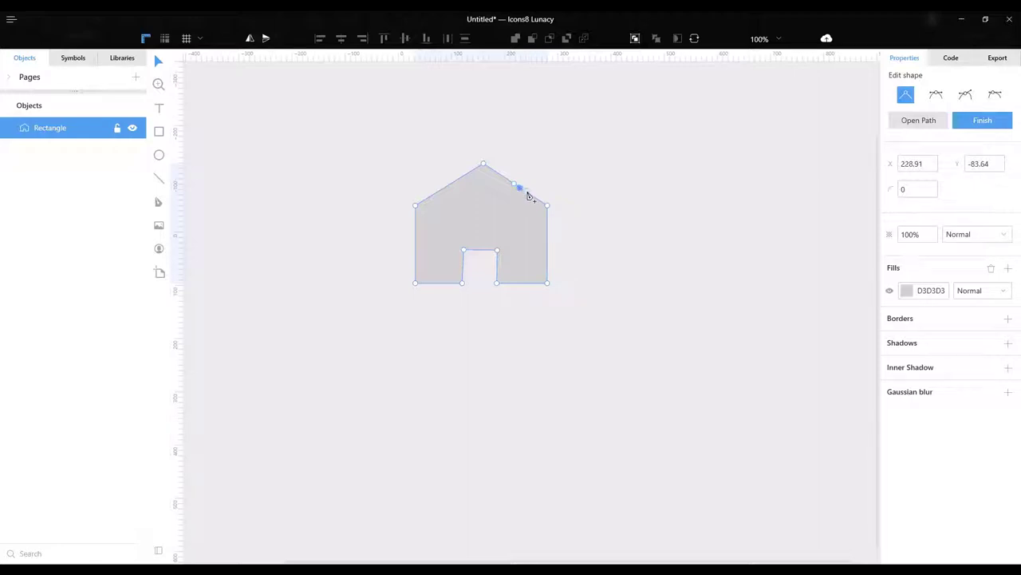
click(527, 192)
click(531, 196)
drag(520, 187, 526, 164)
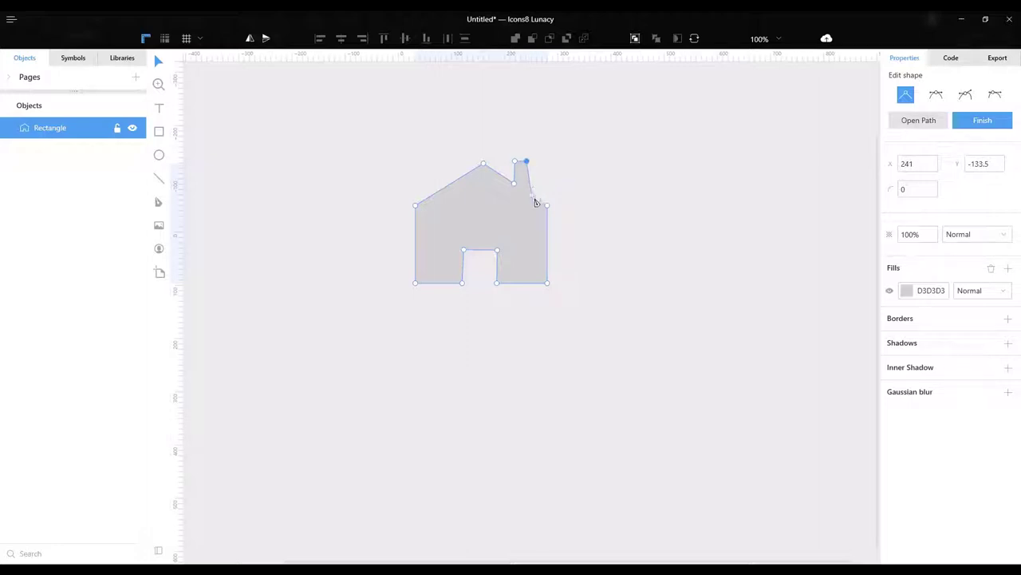
drag(533, 197, 526, 190)
key(Escape)
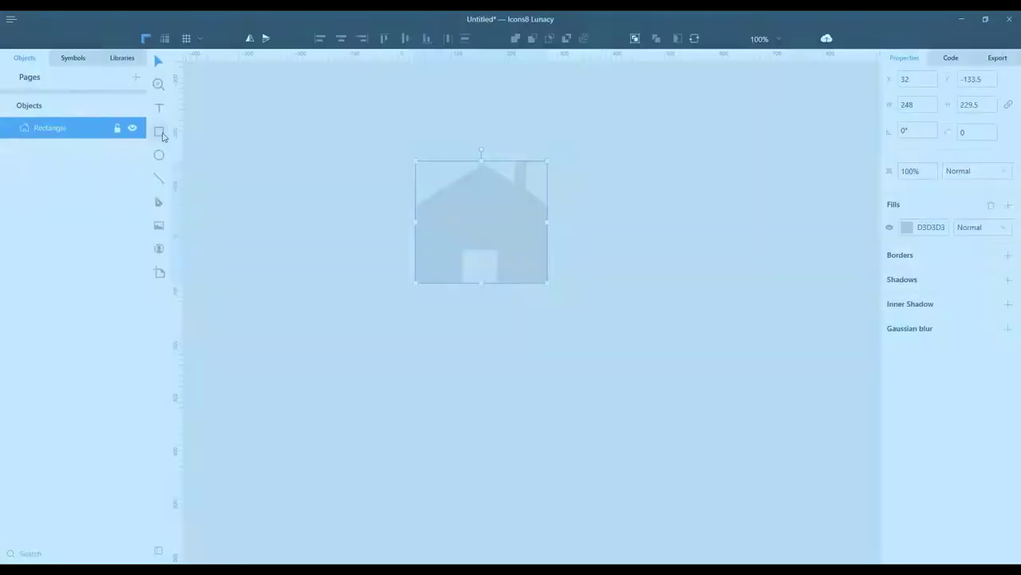
Draw a rectangle about 42 by 58 to the right of the house and fill it with blue 59ADFF.
click(160, 133)
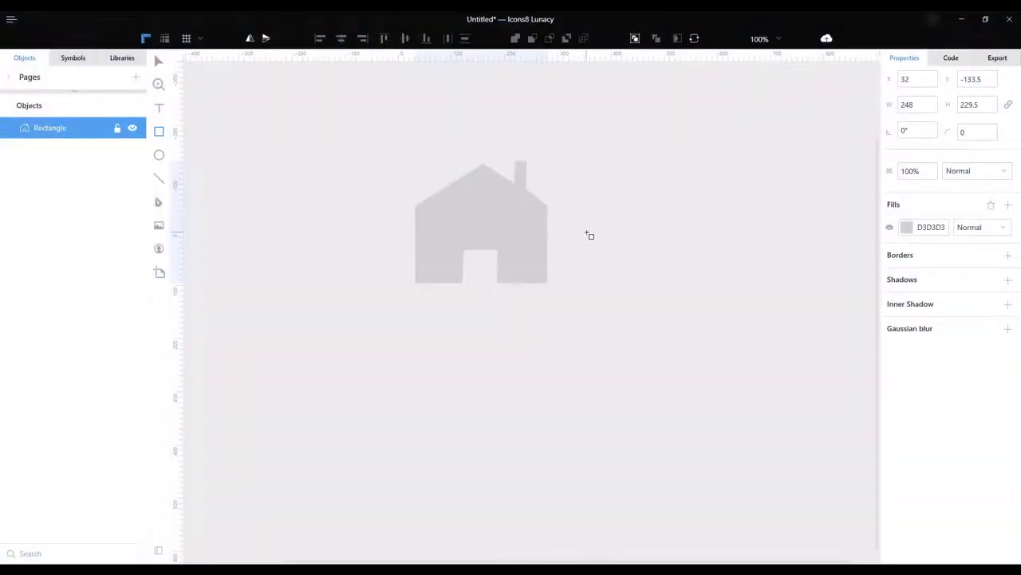
drag(588, 234, 613, 266)
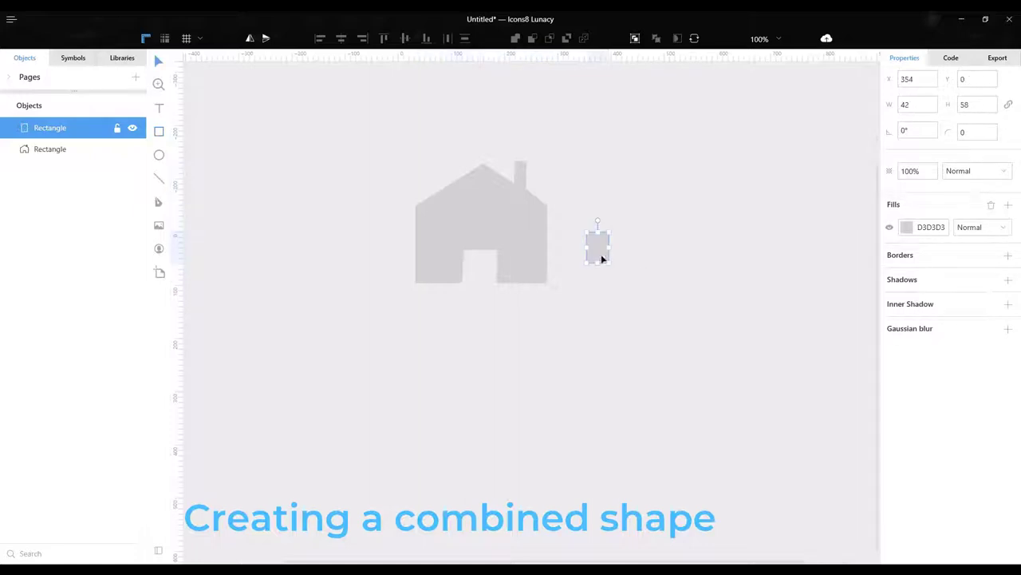
click(906, 226)
click(860, 418)
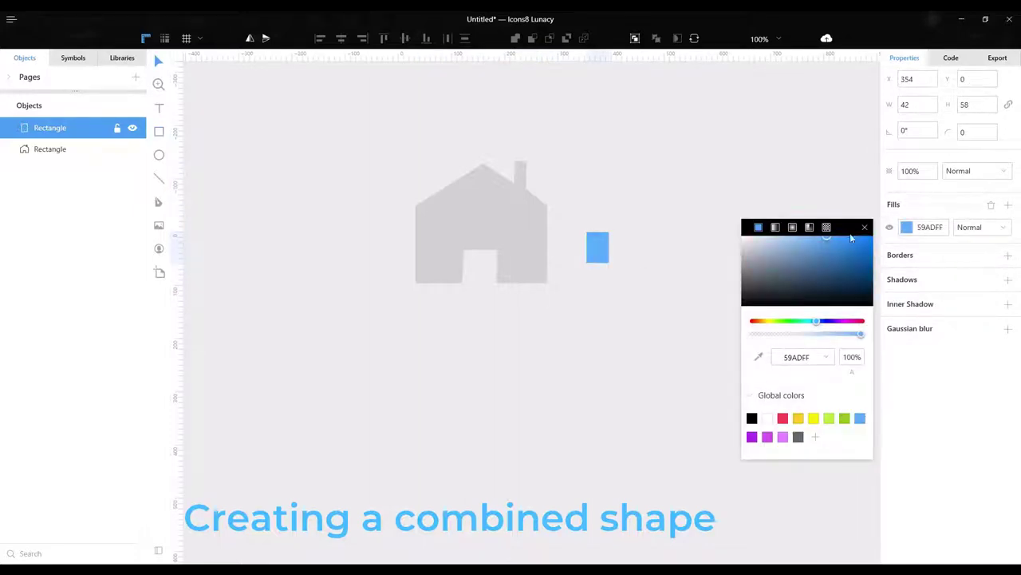
click(617, 319)
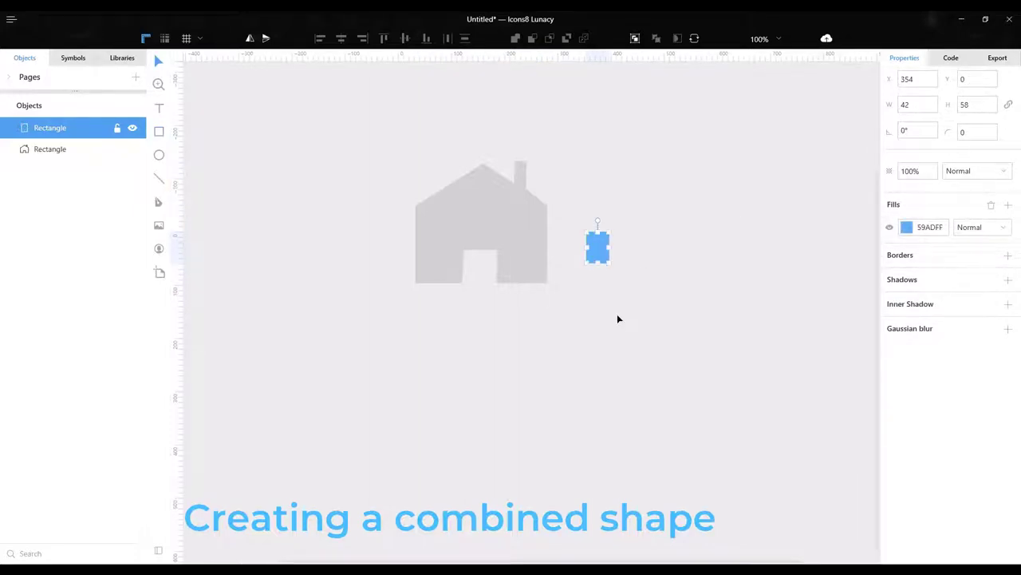
Duplicate the blue rectangle and place the two as windows on the house at (220, -19) and (54, -19).
drag(604, 257, 649, 251)
click(604, 251)
shift+click(523, 232)
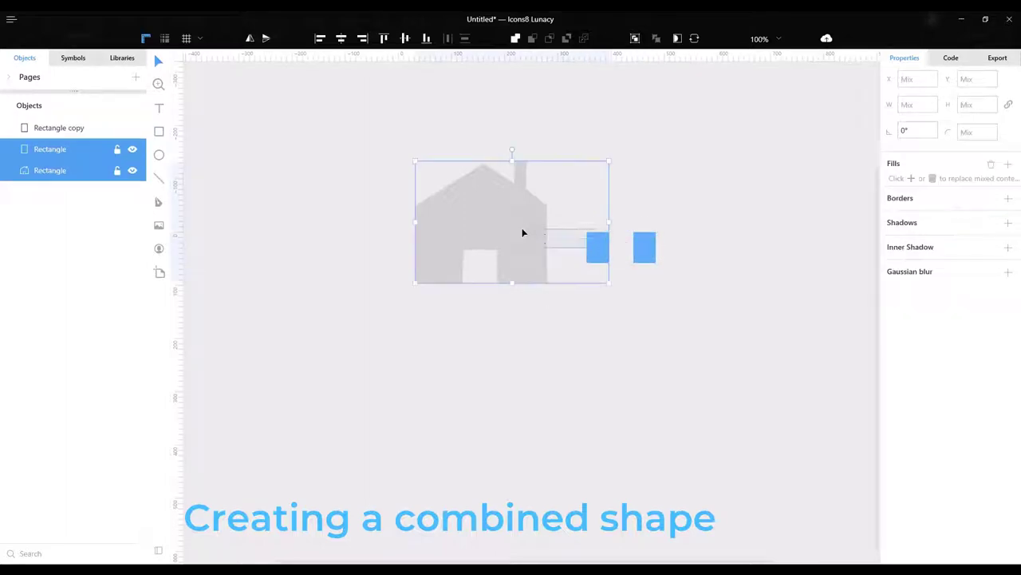
click(639, 221)
drag(600, 243, 530, 237)
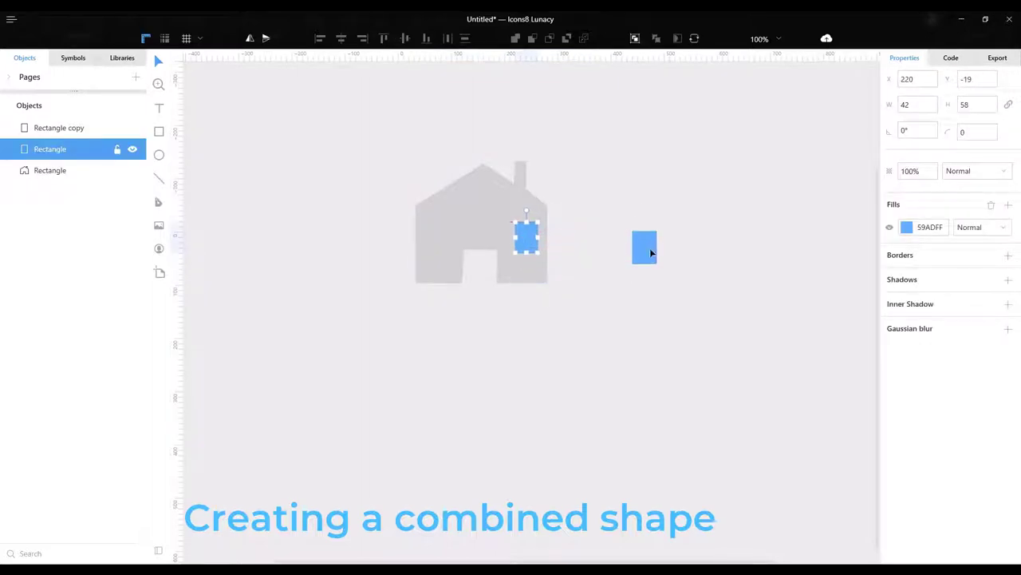
drag(651, 249, 440, 237)
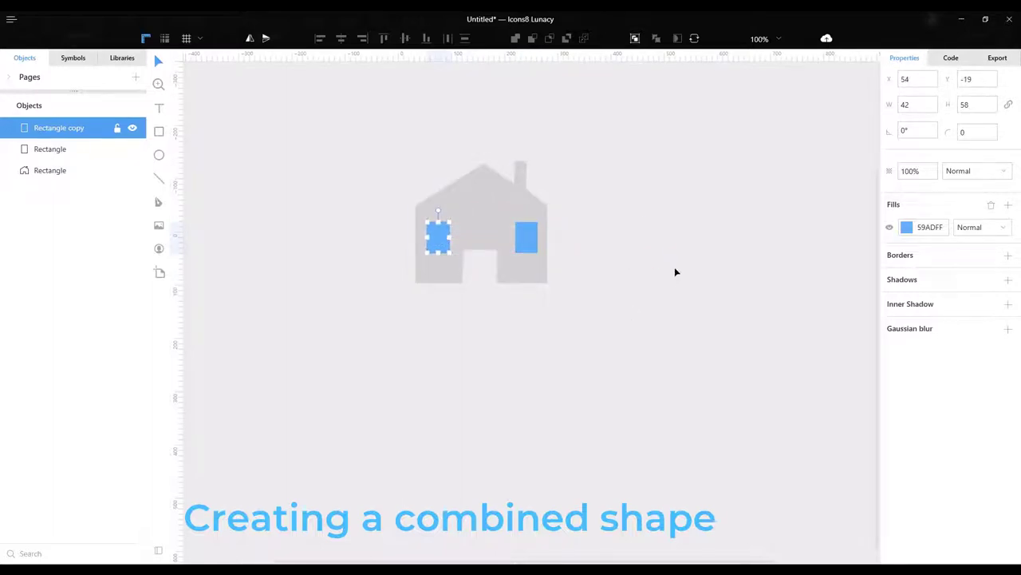
Combine the house and both windows with the Xor operation, and select the house outline inside the combined shape.
drag(363, 127, 687, 397)
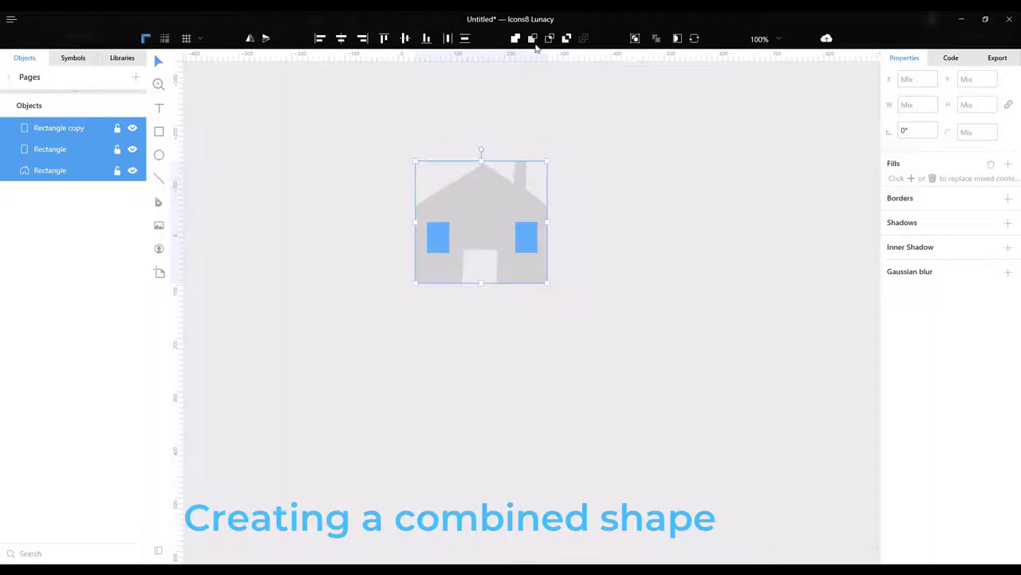
click(568, 40)
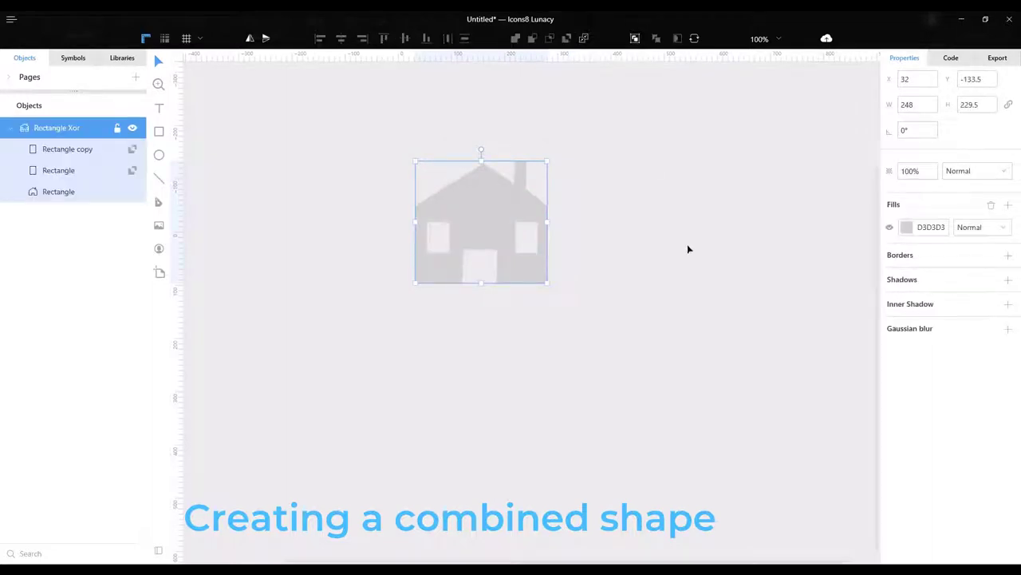
click(66, 194)
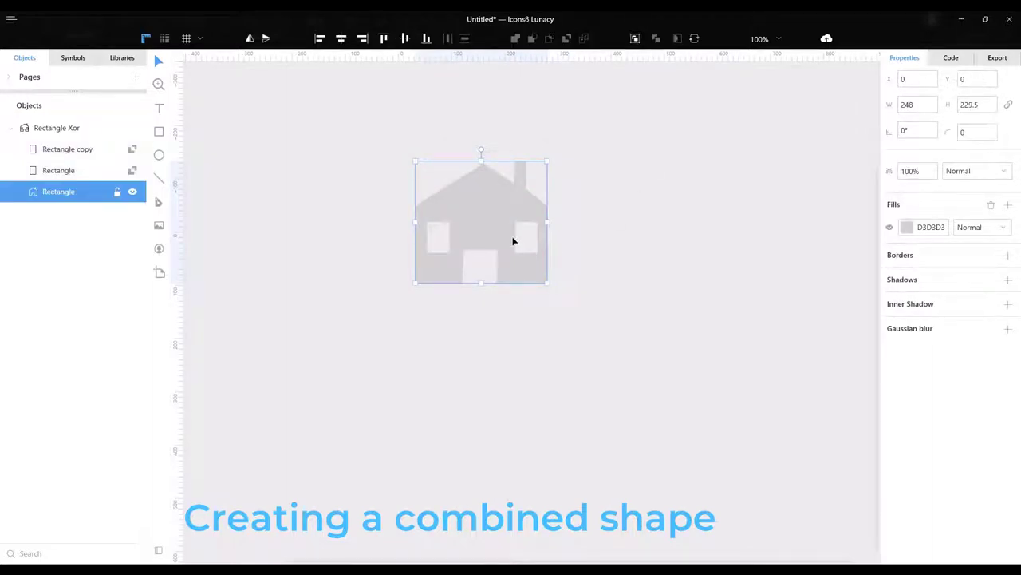
Open the right window's path for editing and add four closely spaced nodes along its top edge, the first at X 237.
key(ctrl+plus)
click(68, 171)
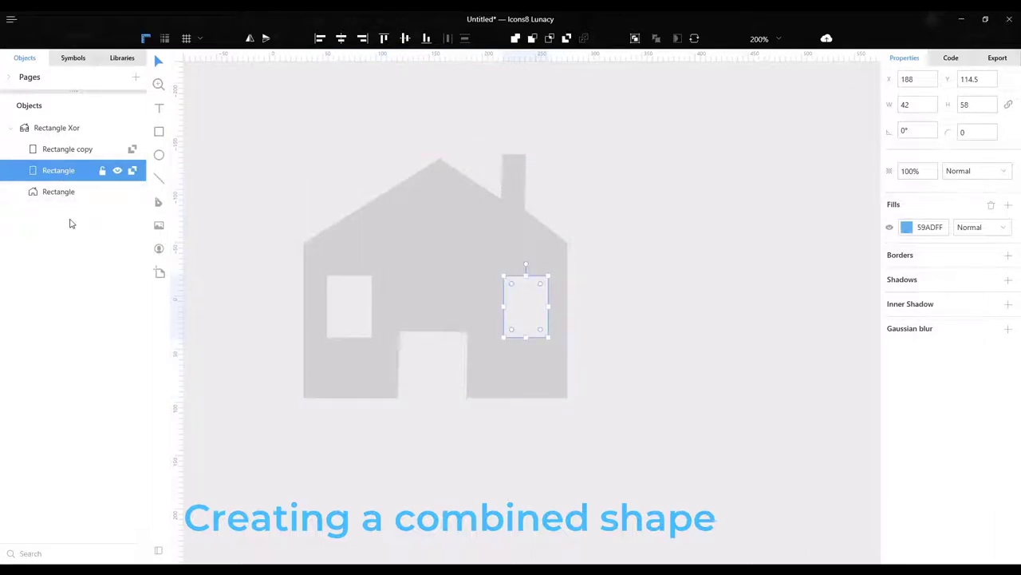
key(Return)
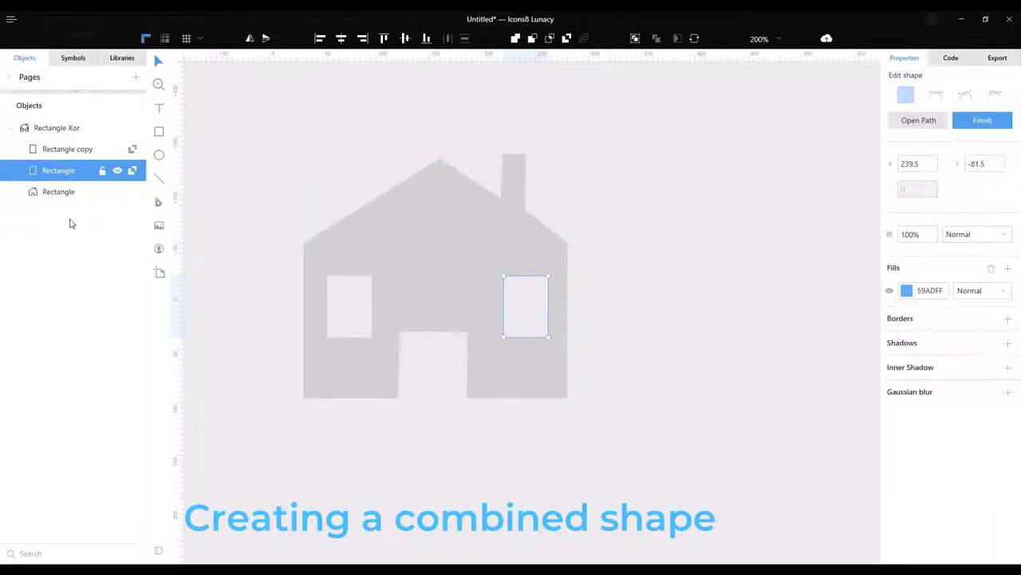
click(524, 277)
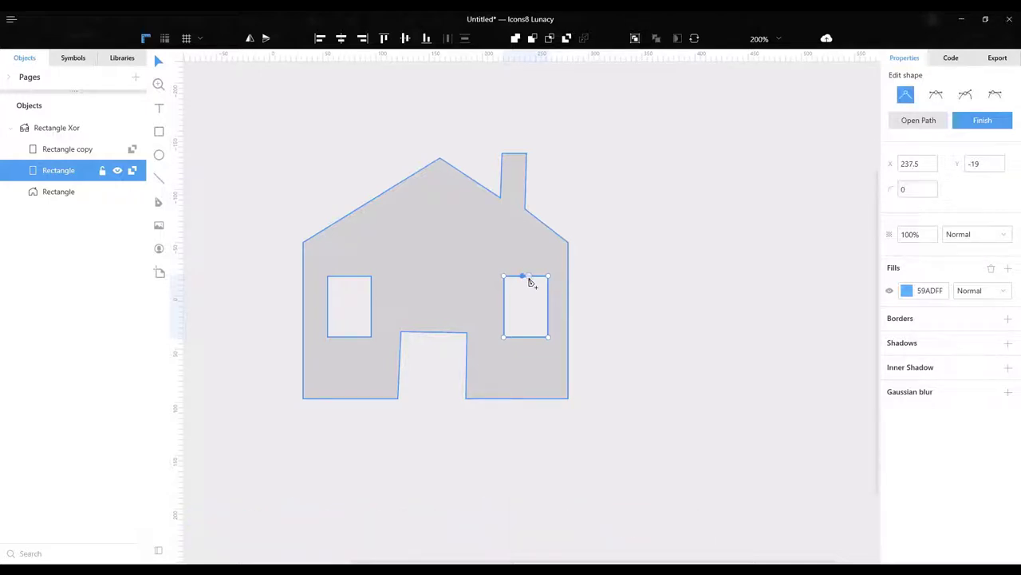
scroll(530, 281, up, 8)
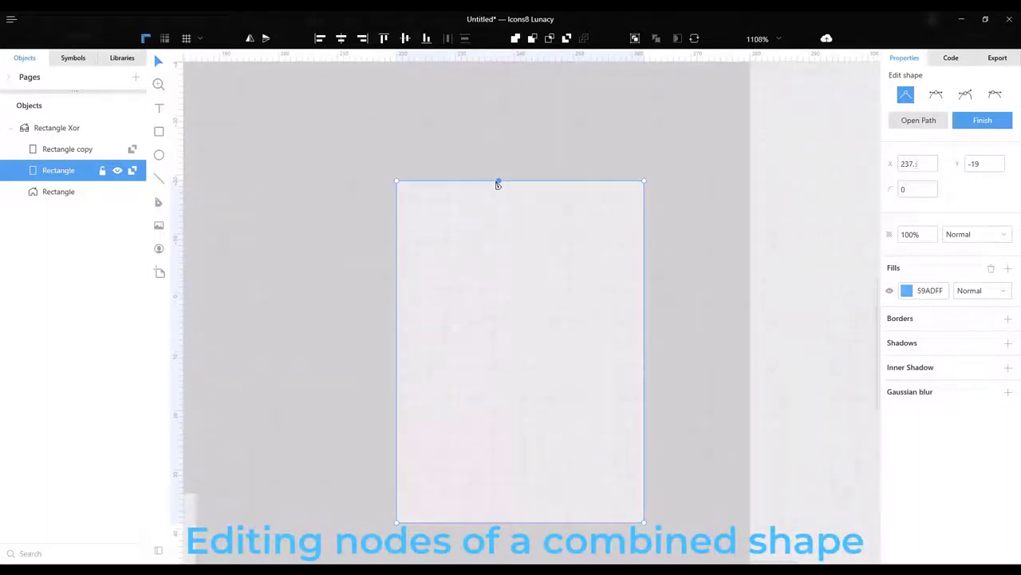
drag(496, 183, 497, 183)
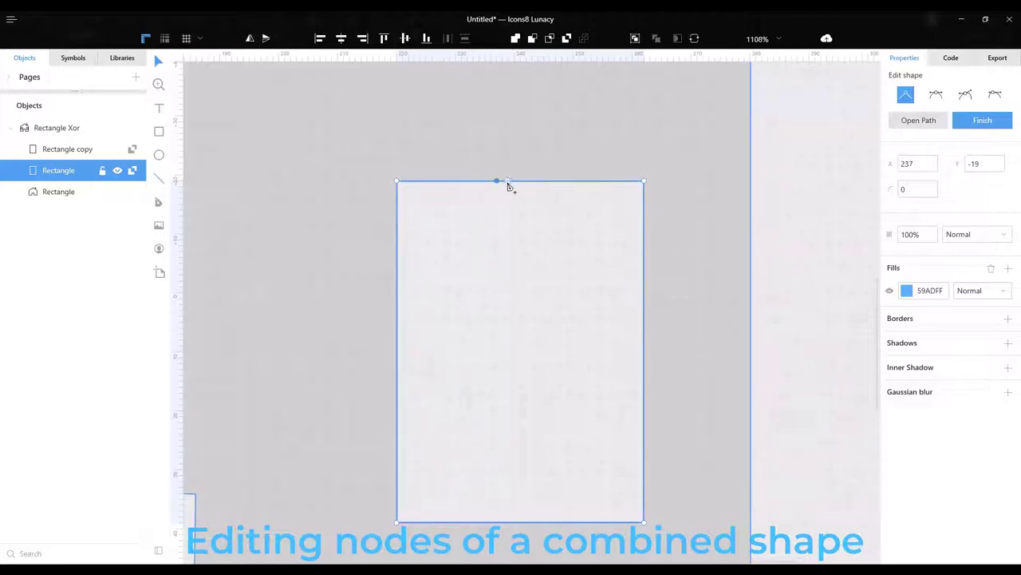
click(509, 182)
click(497, 181)
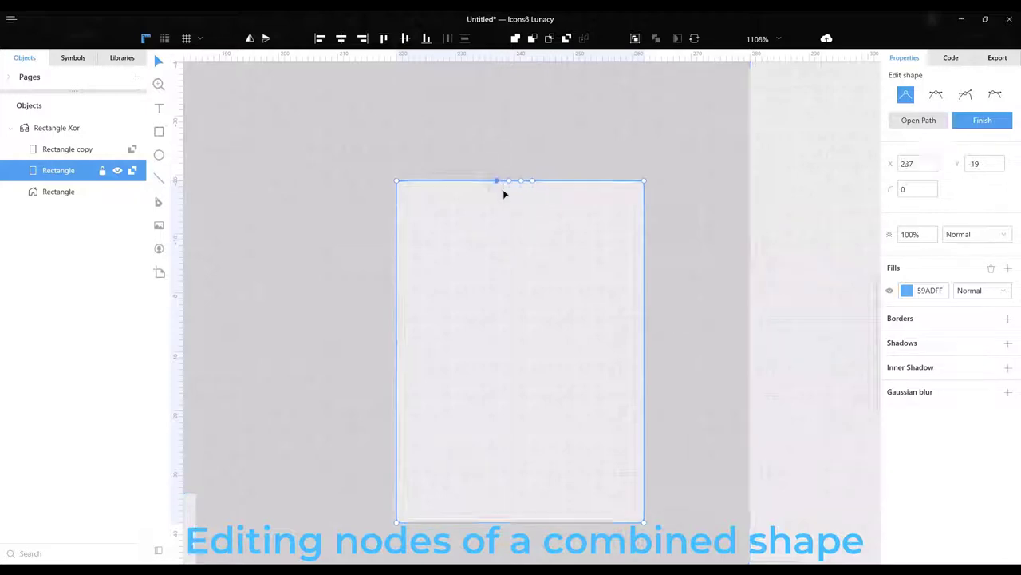
Shift the four new top-edge nodes together about 1 unit to the right, centring them on the window, and finish editing.
drag(487, 171, 540, 199)
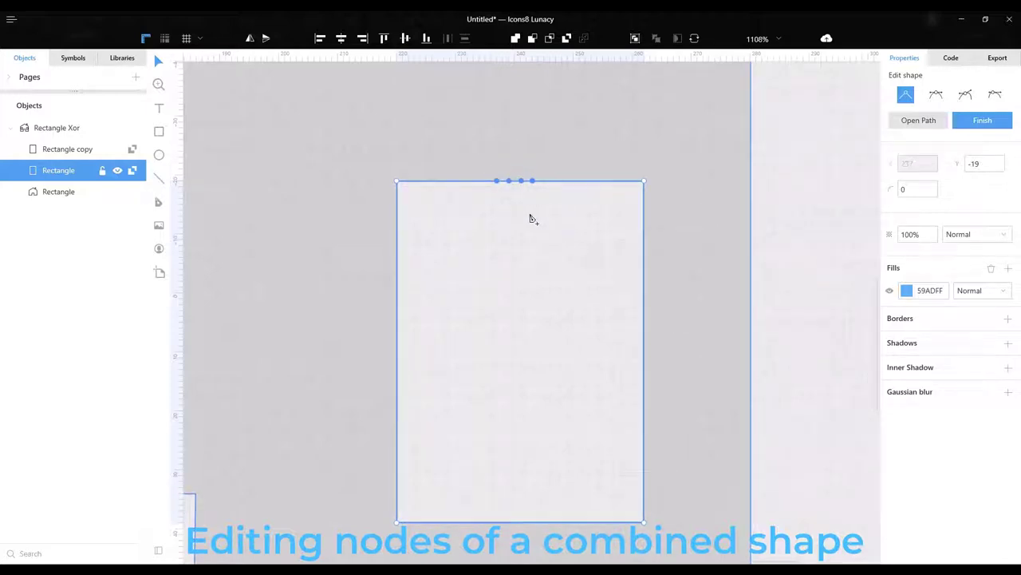
key(Right)
key(Left)
drag(532, 181, 538, 184)
key(Escape)
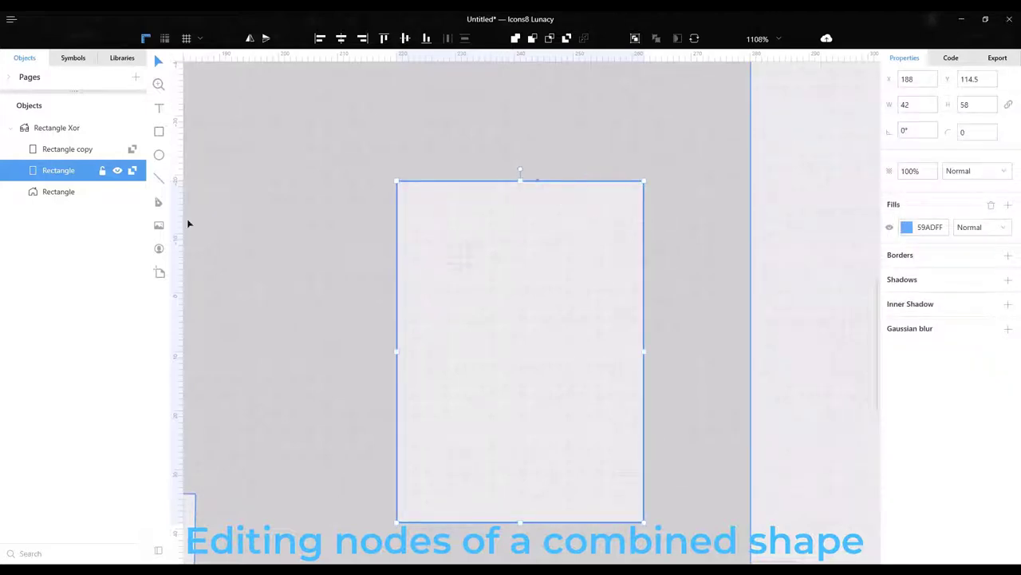
Place a vertical and a horizontal guide crossing at the right window's centre.
drag(551, 241, 517, 239)
drag(503, 55, 502, 350)
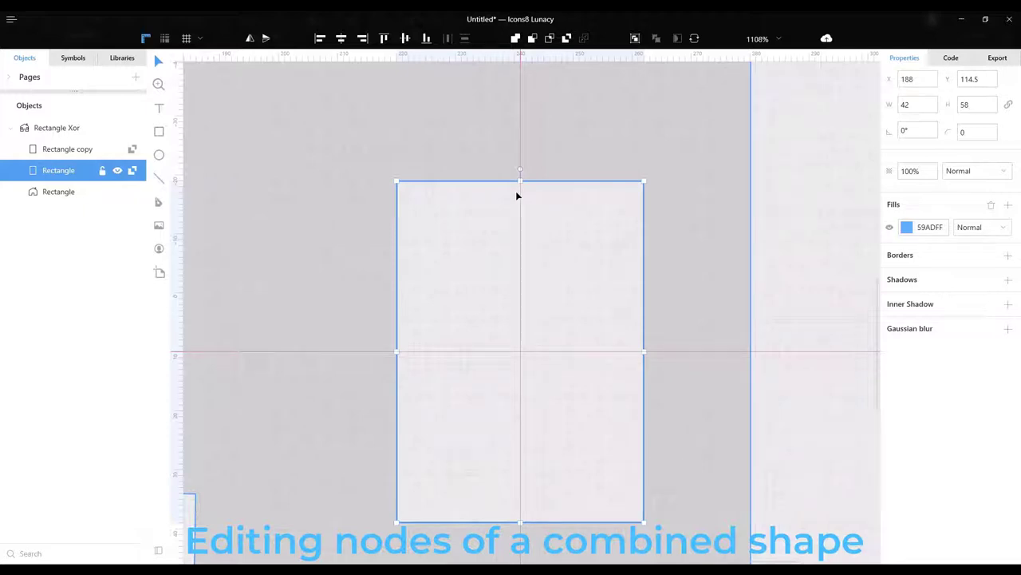
Form the upper mullion by lowering the inner top nodes to (240, 10) and (242, 10) and aligning the outer nodes above them.
double_click(517, 196)
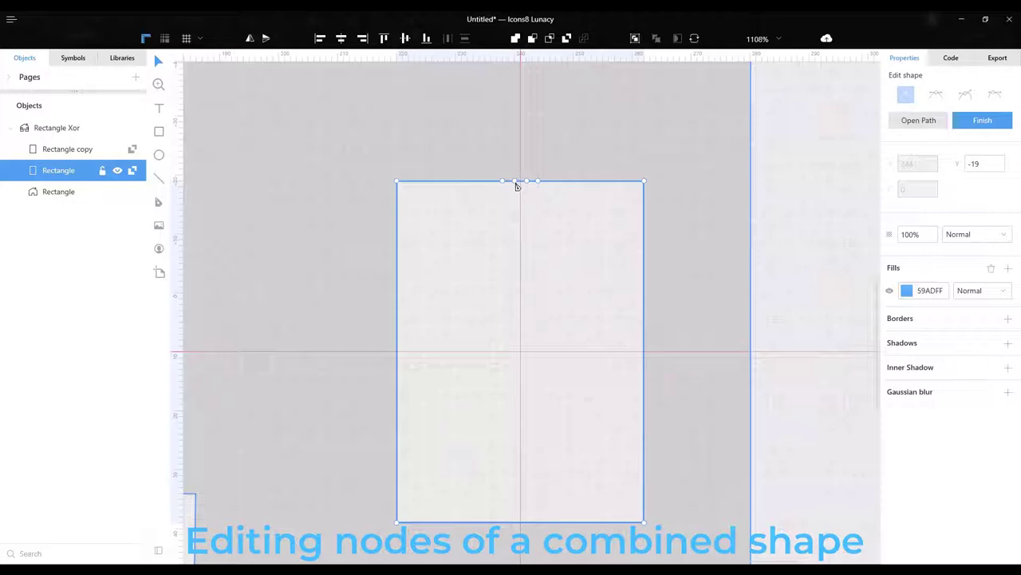
drag(517, 183, 515, 353)
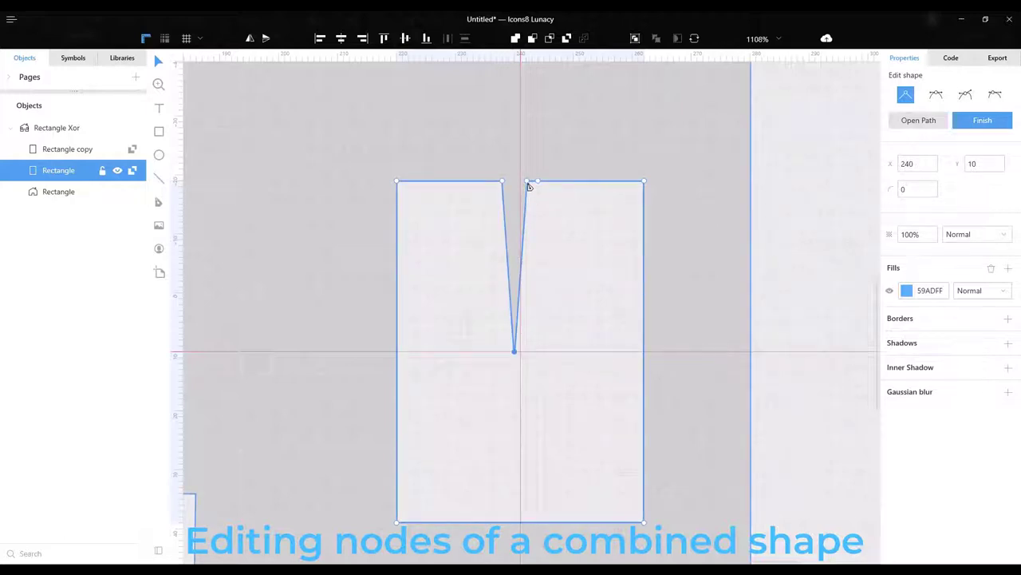
drag(529, 185, 528, 356)
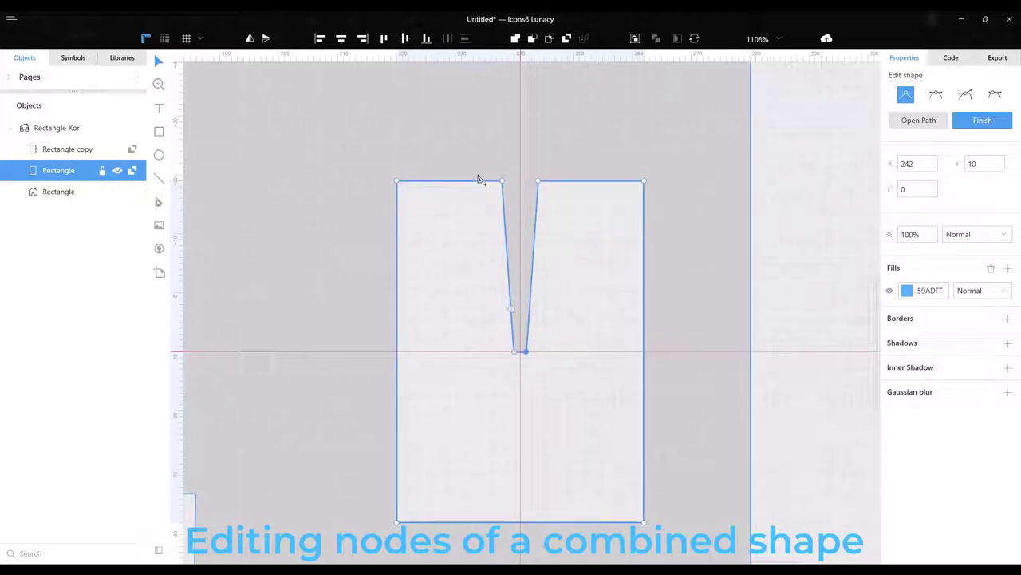
mouse_move(503, 185)
mouse_down()
mouse_move(539, 184)
mouse_move(515, 182)
mouse_up()
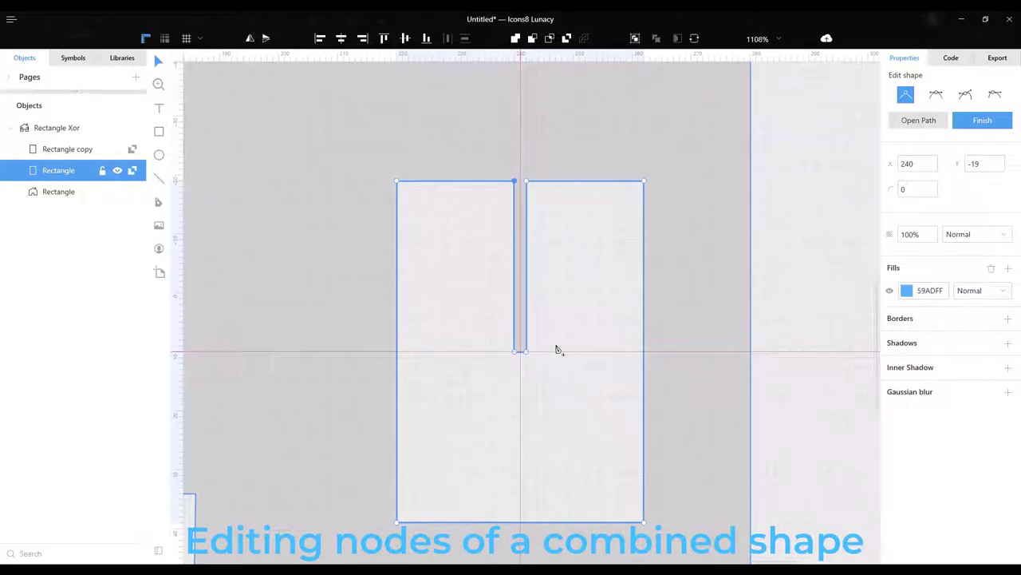
Form the lower mullion by adding nodes on the window's bottom edge, raising the inner ones to (240, 10) and (242, 10), and aligning the outer ones below.
scroll(559, 349, down, 3)
scroll(556, 351, down, 1)
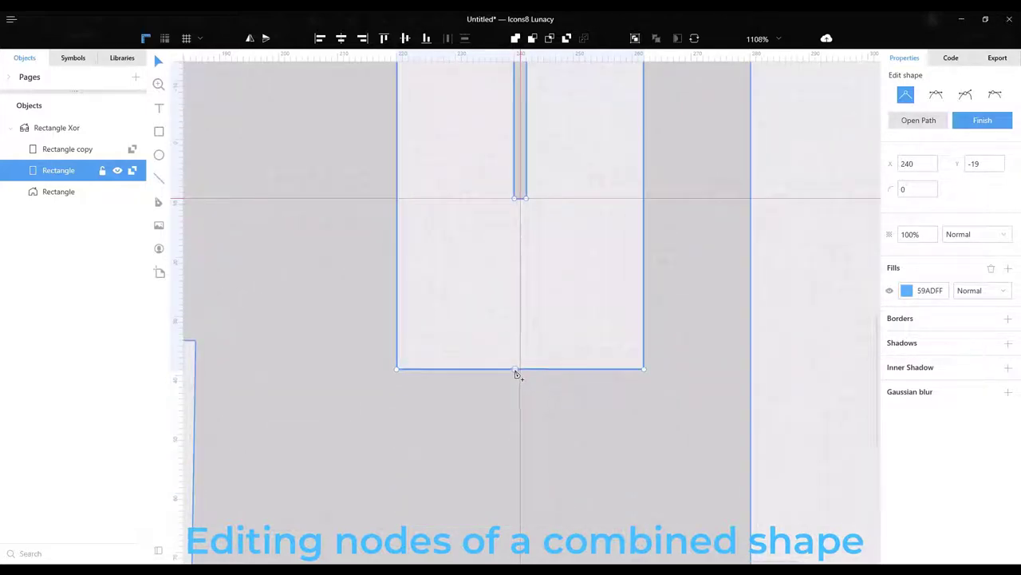
click(512, 369)
click(527, 369)
drag(516, 373, 516, 201)
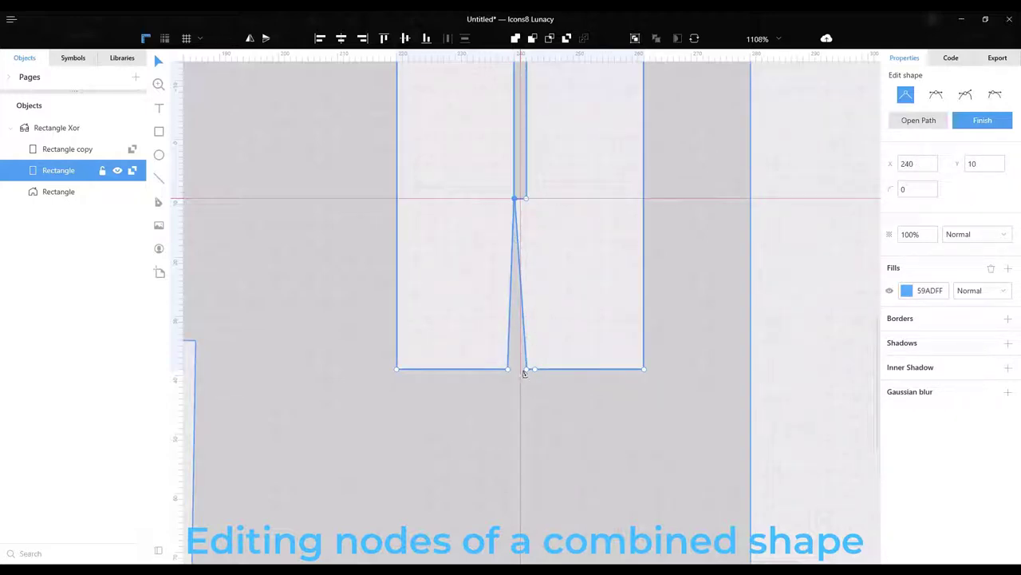
drag(526, 372, 528, 205)
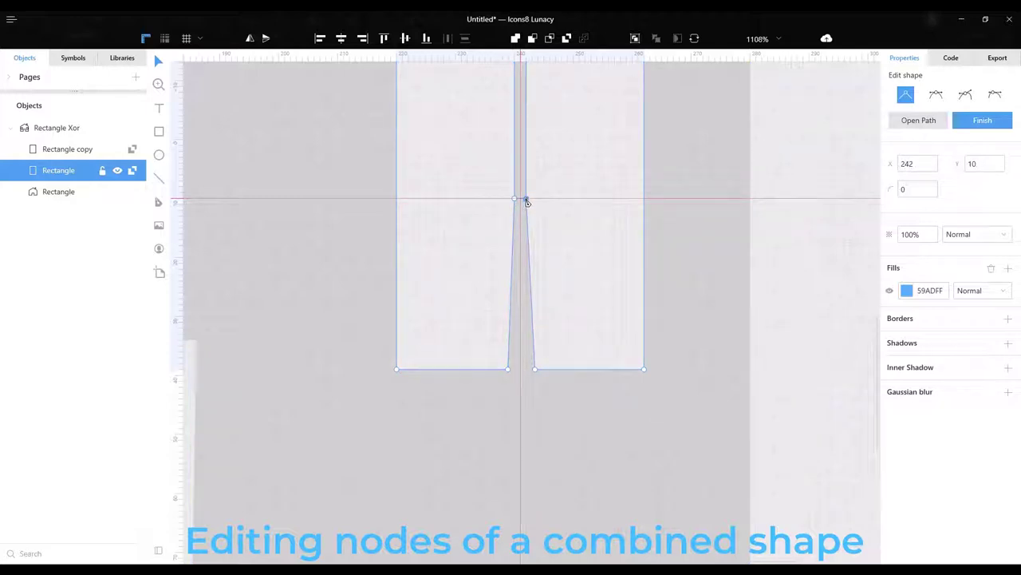
drag(508, 369, 527, 373)
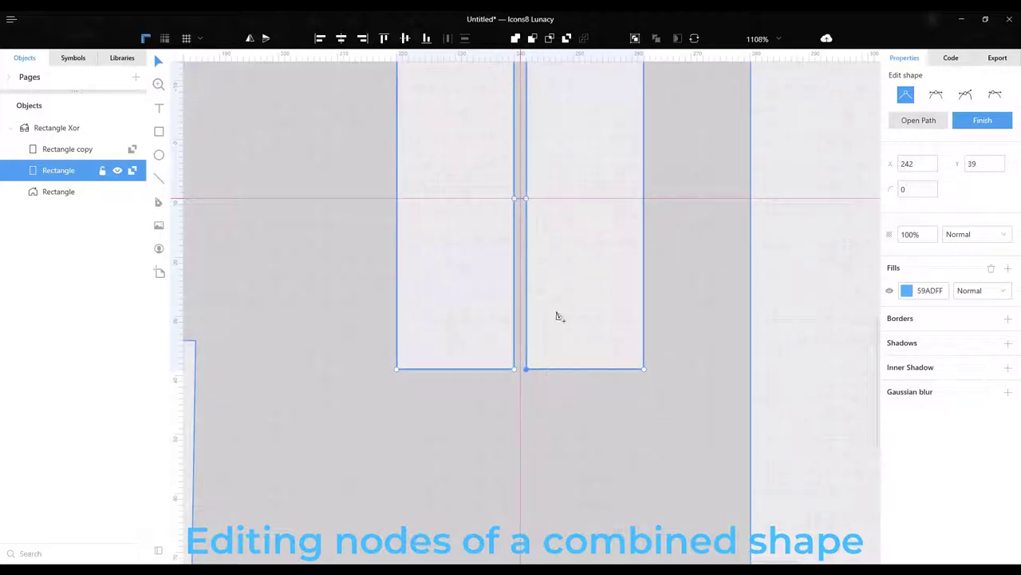
Add four closely spaced nodes on the window's left edge, two above and two below the horizontal guide.
scroll(561, 276, up, 3)
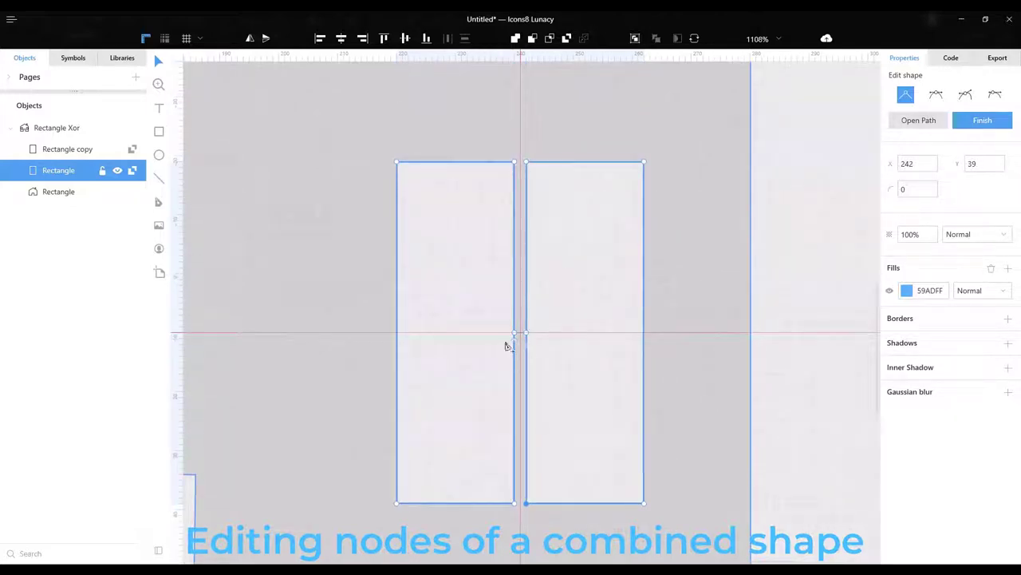
click(396, 340)
drag(399, 350, 399, 343)
click(398, 325)
key(Up)
Form the left mullion by moving the inner left-edge nodes to (240, 9) and (240, 11) and aligning the outer nodes at Y 9 and 11.
drag(408, 332, 511, 331)
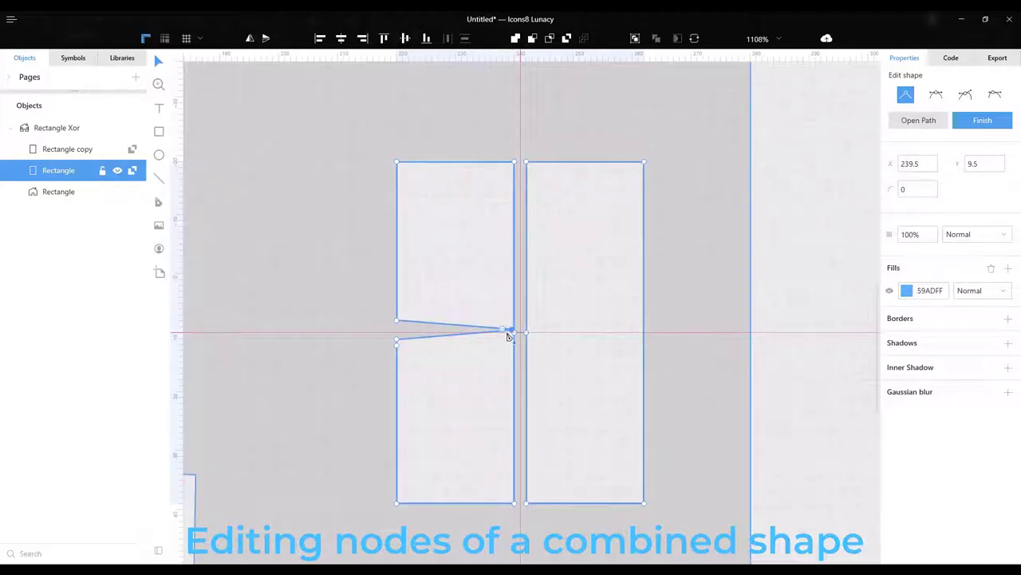
scroll(507, 348, up, 3)
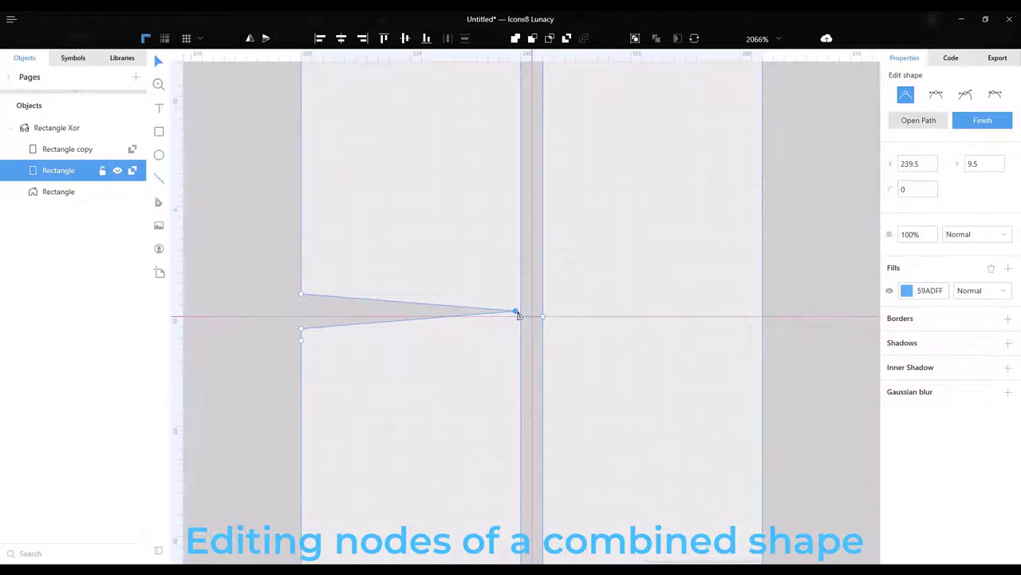
drag(518, 314, 523, 308)
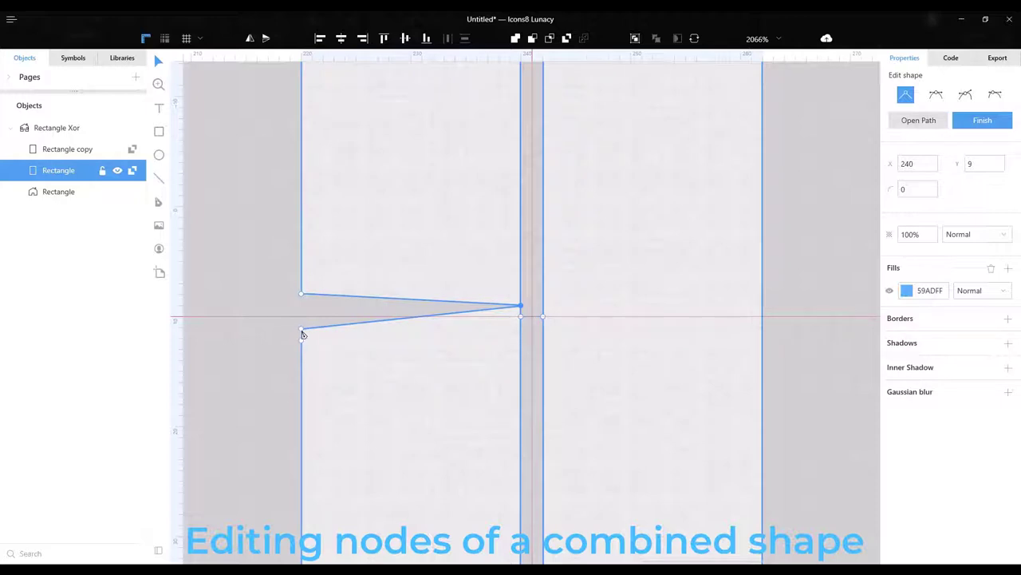
drag(303, 333, 521, 330)
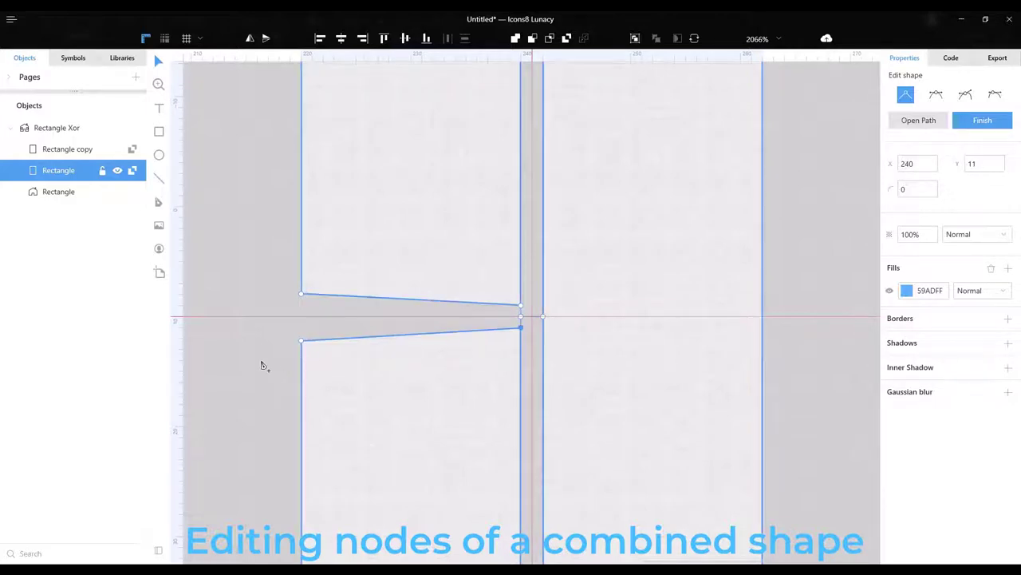
click(302, 342)
drag(303, 343, 302, 304)
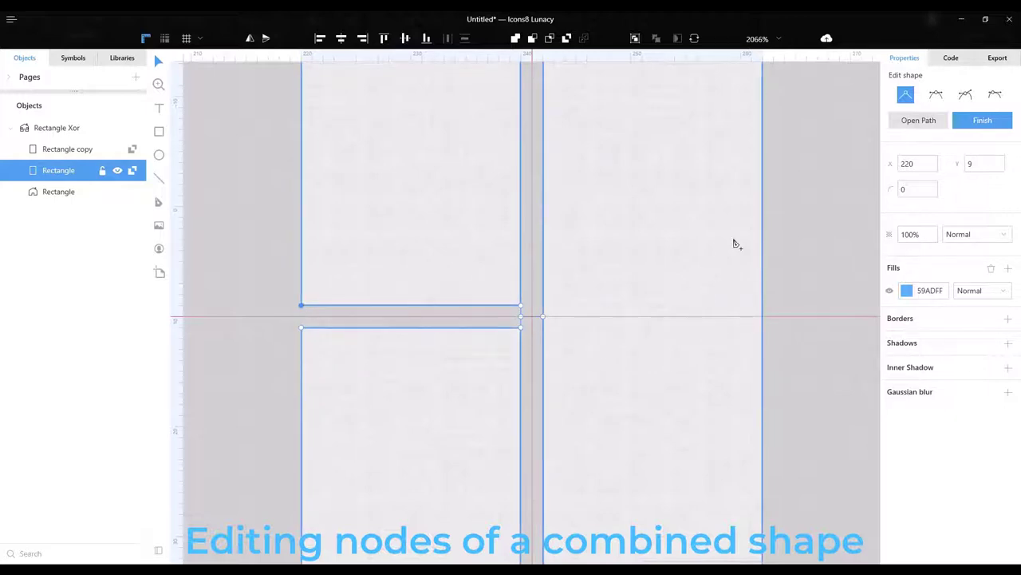
Form the right mullion by adding right-edge nodes, moving the inner ones to (242, 11) and (242, 9), and setting the outer ones at (262, 9) and (262, 11).
click(764, 306)
click(763, 340)
drag(762, 336, 542, 328)
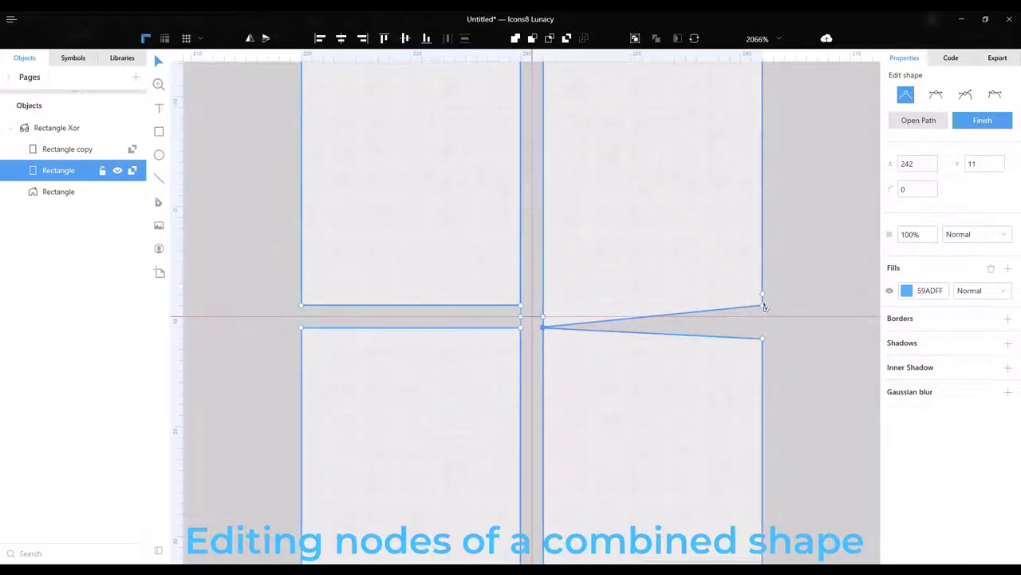
click(763, 307)
drag(764, 310, 544, 310)
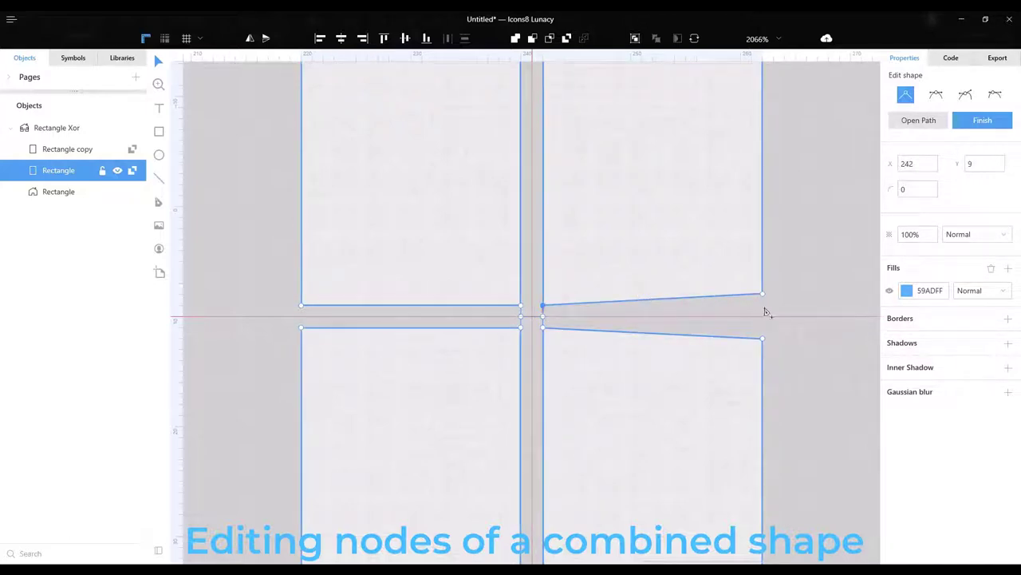
drag(762, 298, 763, 304)
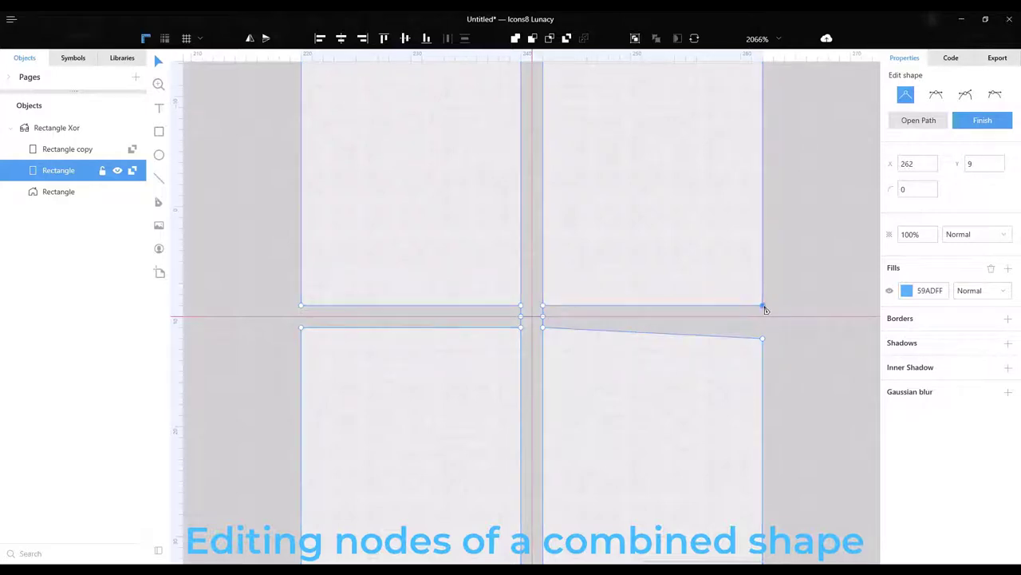
drag(764, 343, 764, 328)
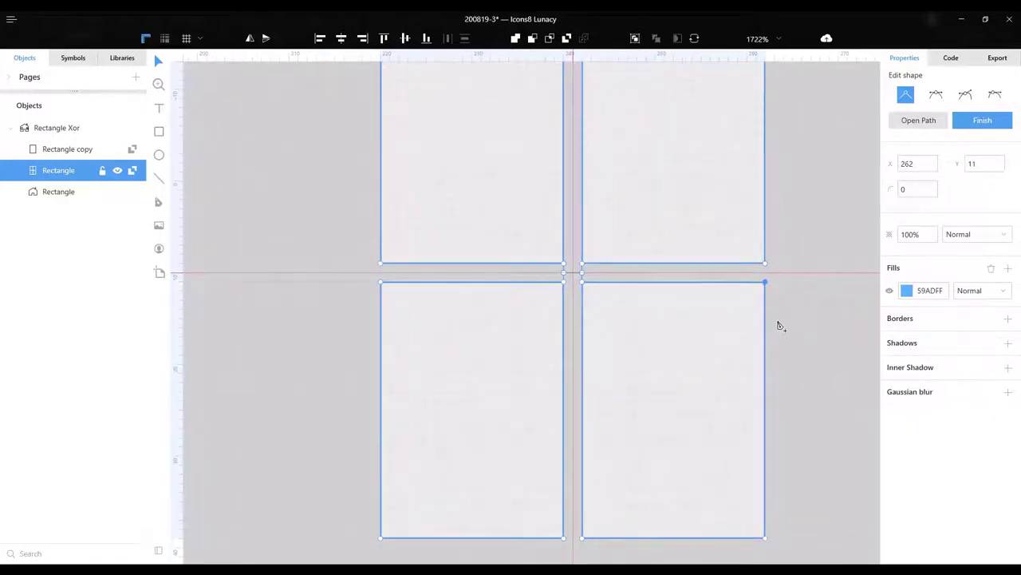
Finish editing the right window's path and leave the combined house shape deselected.
scroll(779, 323, down, 5)
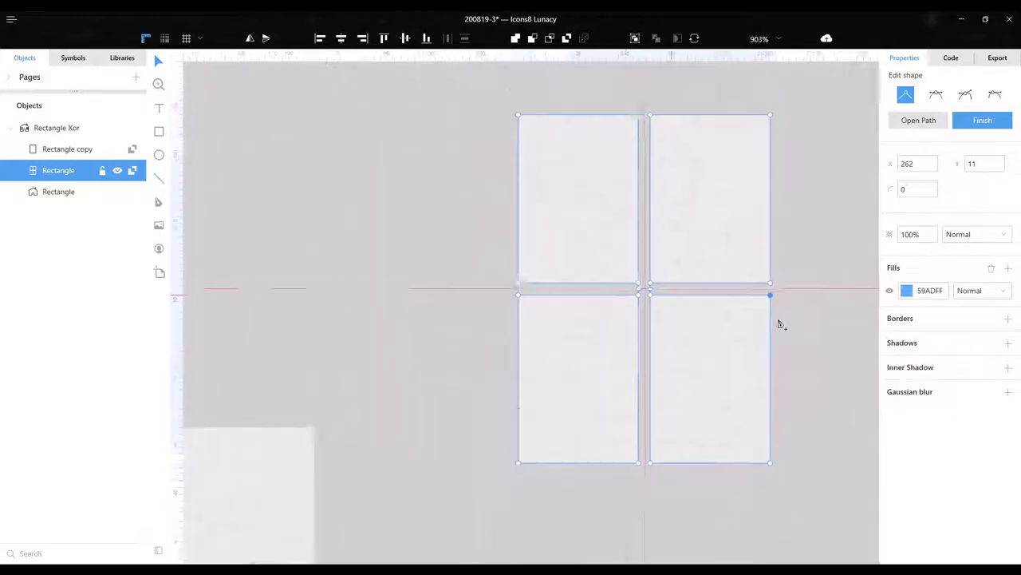
scroll(775, 335, down, 5)
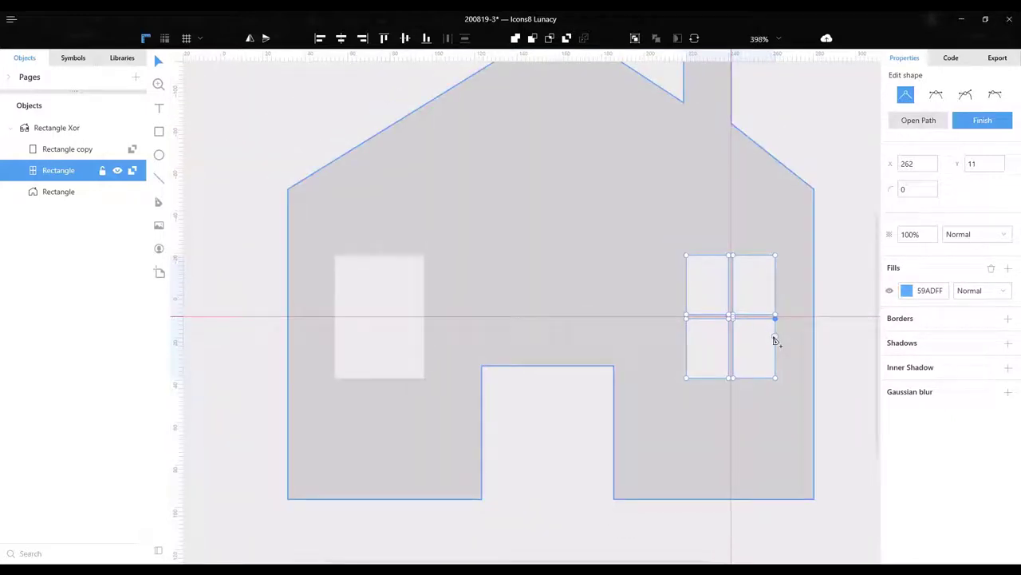
scroll(775, 341, down, 3)
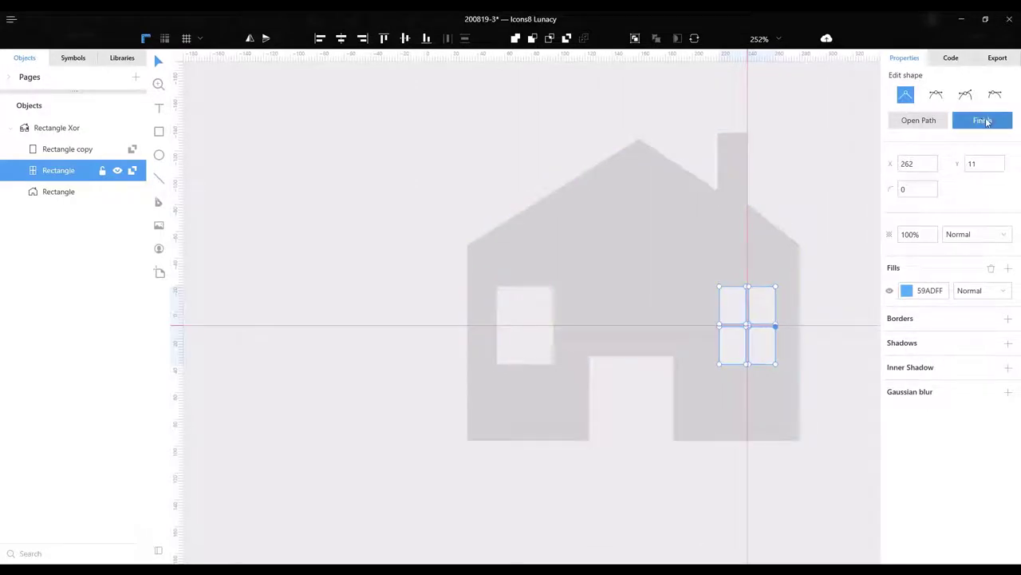
click(985, 119)
click(829, 213)
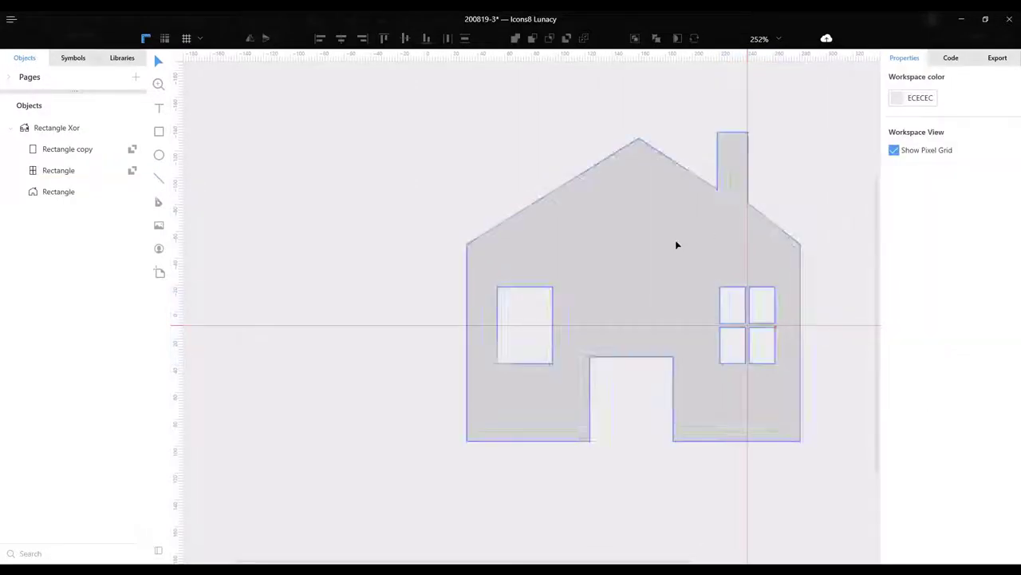
click(676, 244)
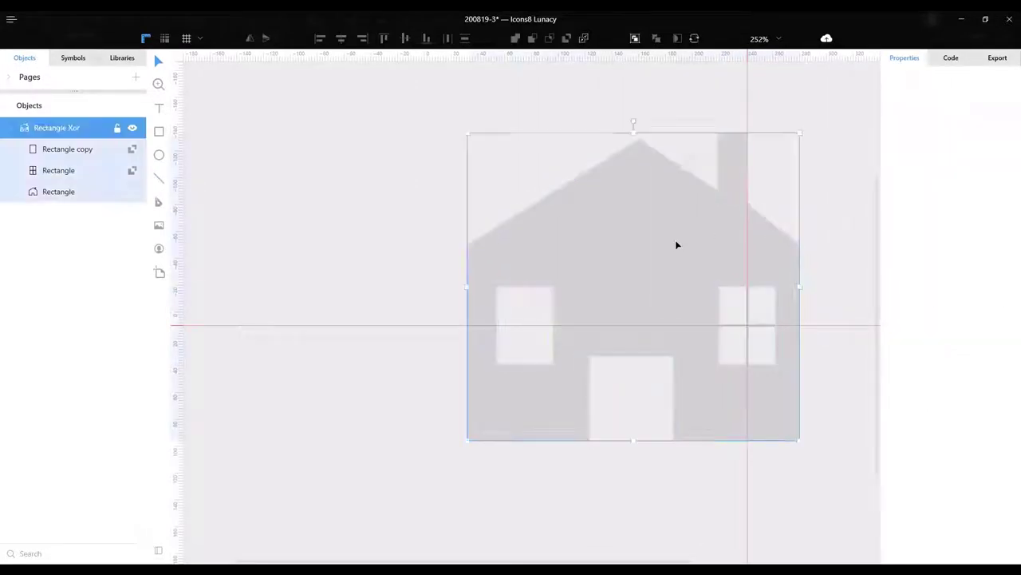
click(745, 99)
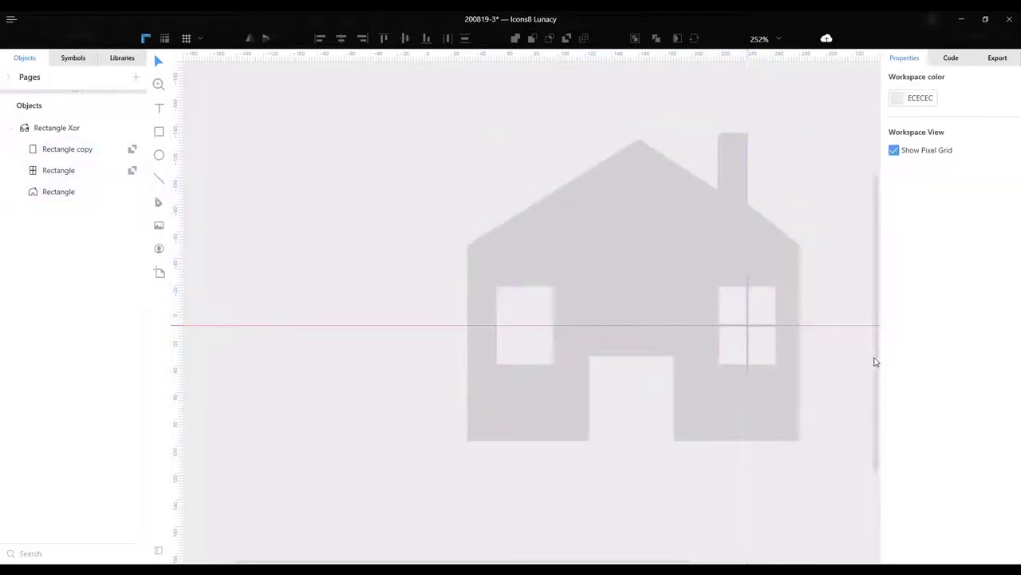